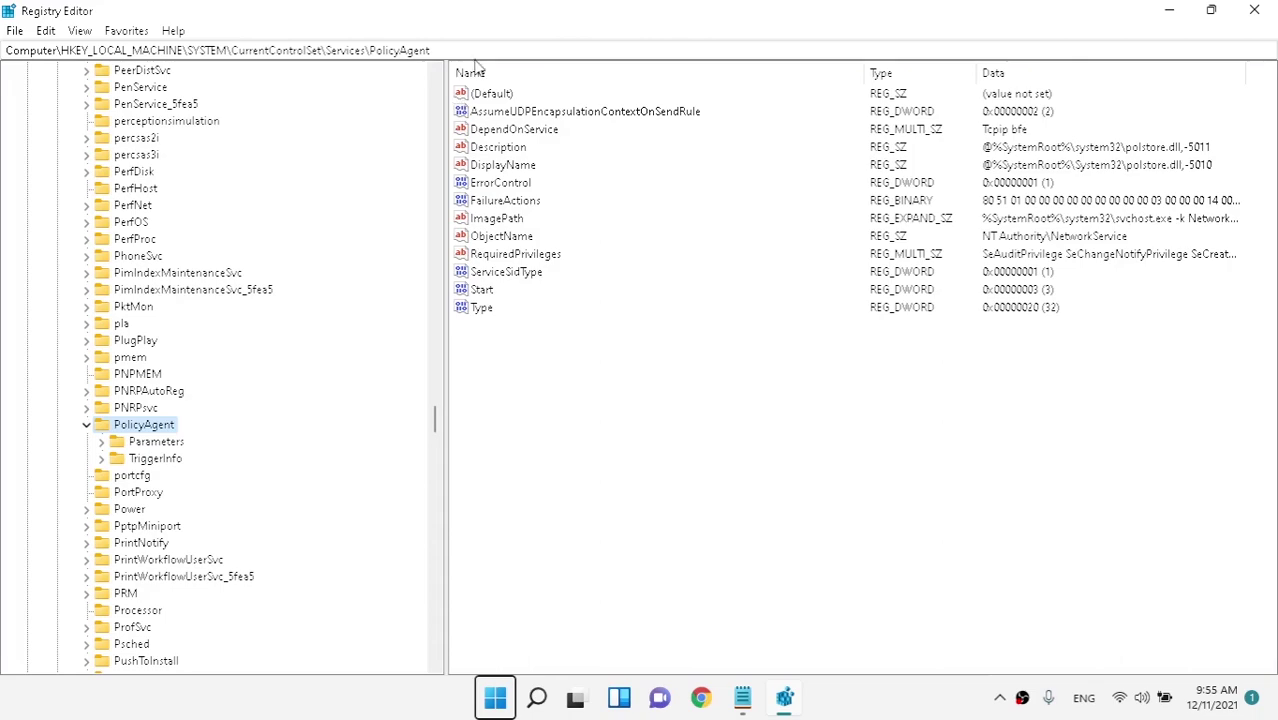
Go to the registry key Computer\HKEY_CURRENT_USER\Control Panel\Desktop using the path saved in the clipboard history.
{"action": "left_click", "coordinate": [476, 50]}
{"action": "key", "text": "super+v"}
{"action": "left_click", "coordinate": [123, 307]}
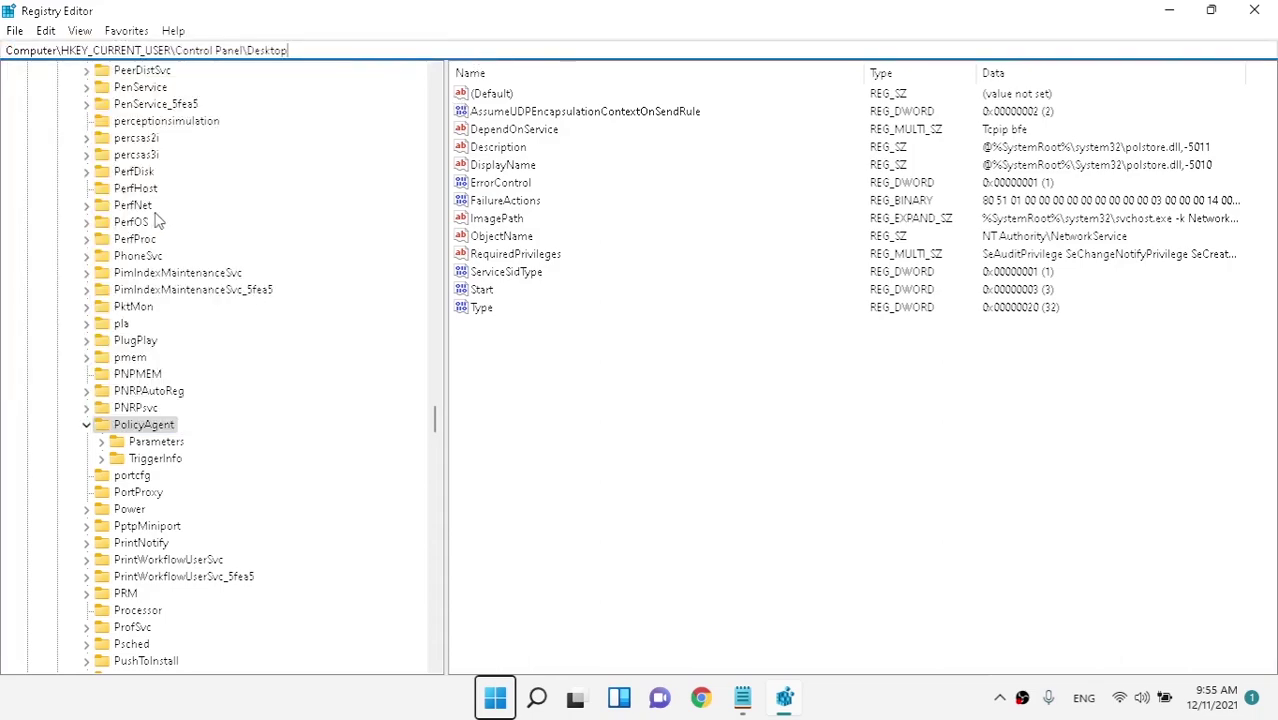
{"action": "key", "text": "Return"}
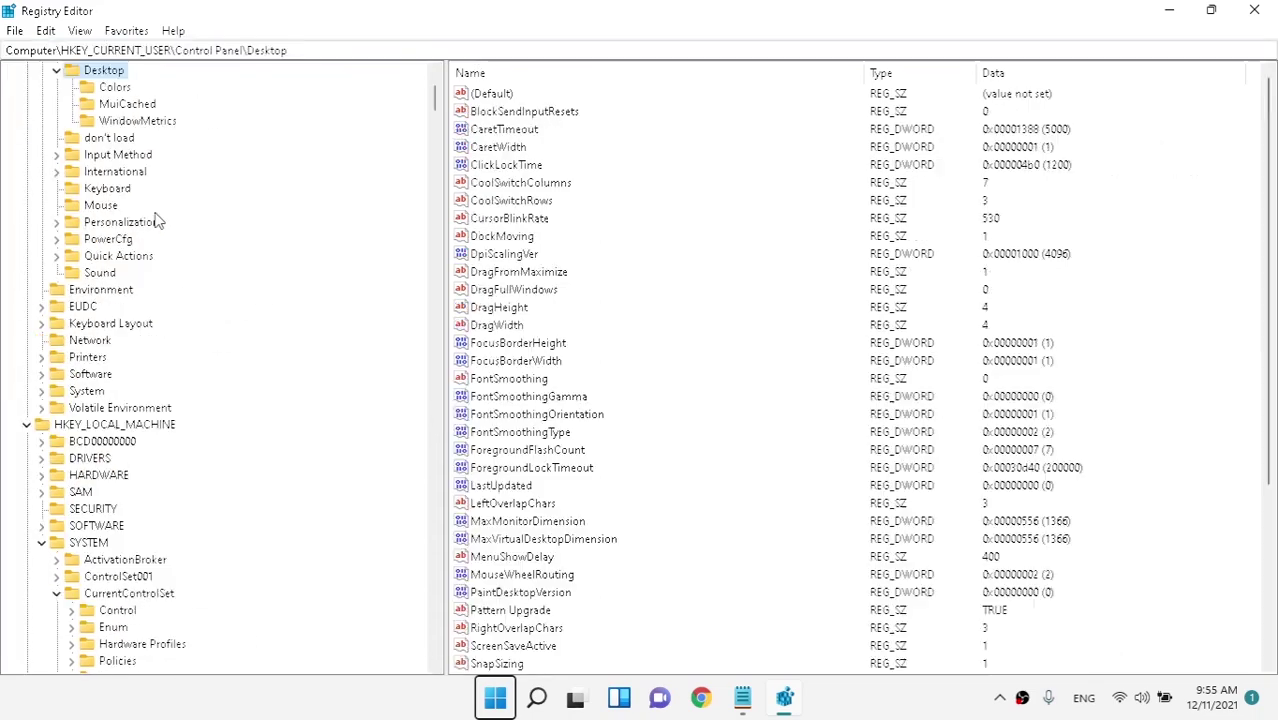
{"action": "left_click", "coordinate": [321, 49]}
Find the Win8DpiScaling entry in the Desktop key and set its value data to 1.
{"action": "left_click", "coordinate": [578, 416]}
{"action": "key", "text": "w"}
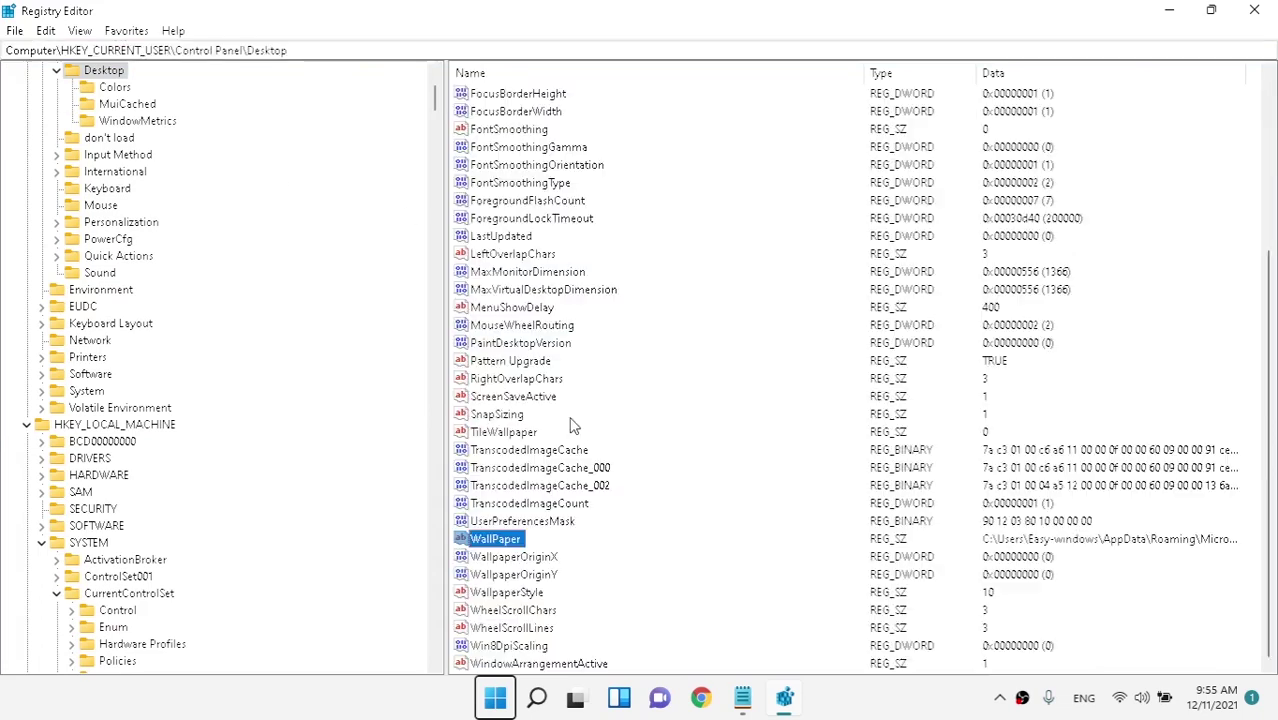
{"action": "key", "text": "Down"}
{"action": "key", "text": "Down"}
{"action": "key", "text": "Down"}
{"action": "key", "text": "Down"}
{"action": "key", "text": "Down"}
{"action": "key", "text": "Down"}
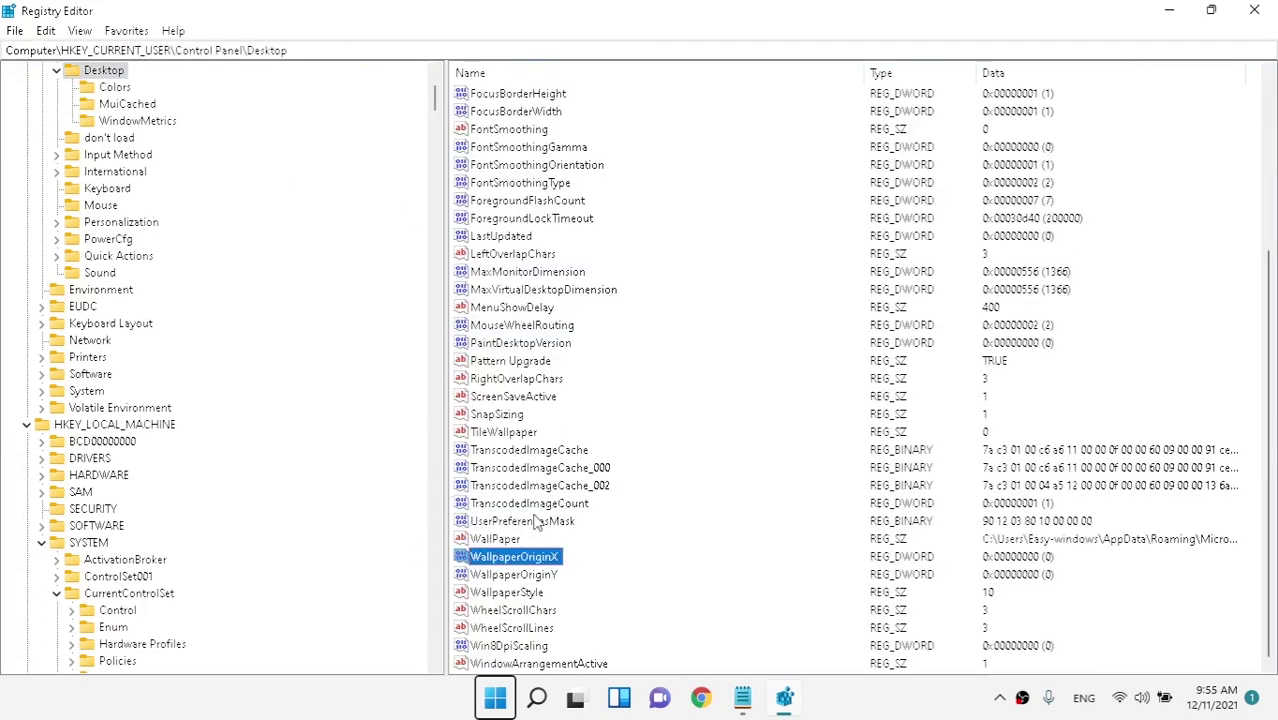
{"action": "key", "text": "Down"}
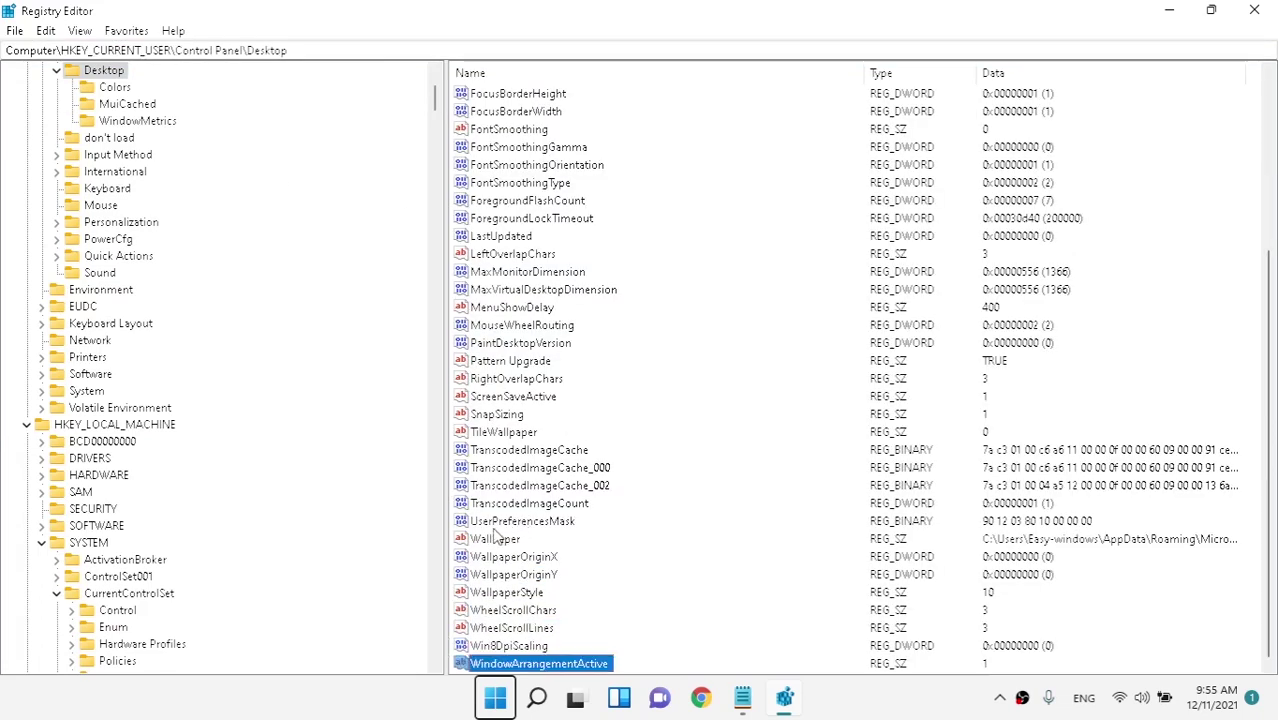
{"action": "key", "text": "w"}
{"action": "key", "text": "Down"}
{"action": "key", "text": "Down"}
{"action": "key", "text": "Down"}
{"action": "key", "text": "Down"}
{"action": "key", "text": "Down"}
{"action": "key", "text": "Down"}
{"action": "key", "text": "Down"}
{"action": "key", "text": "w"}
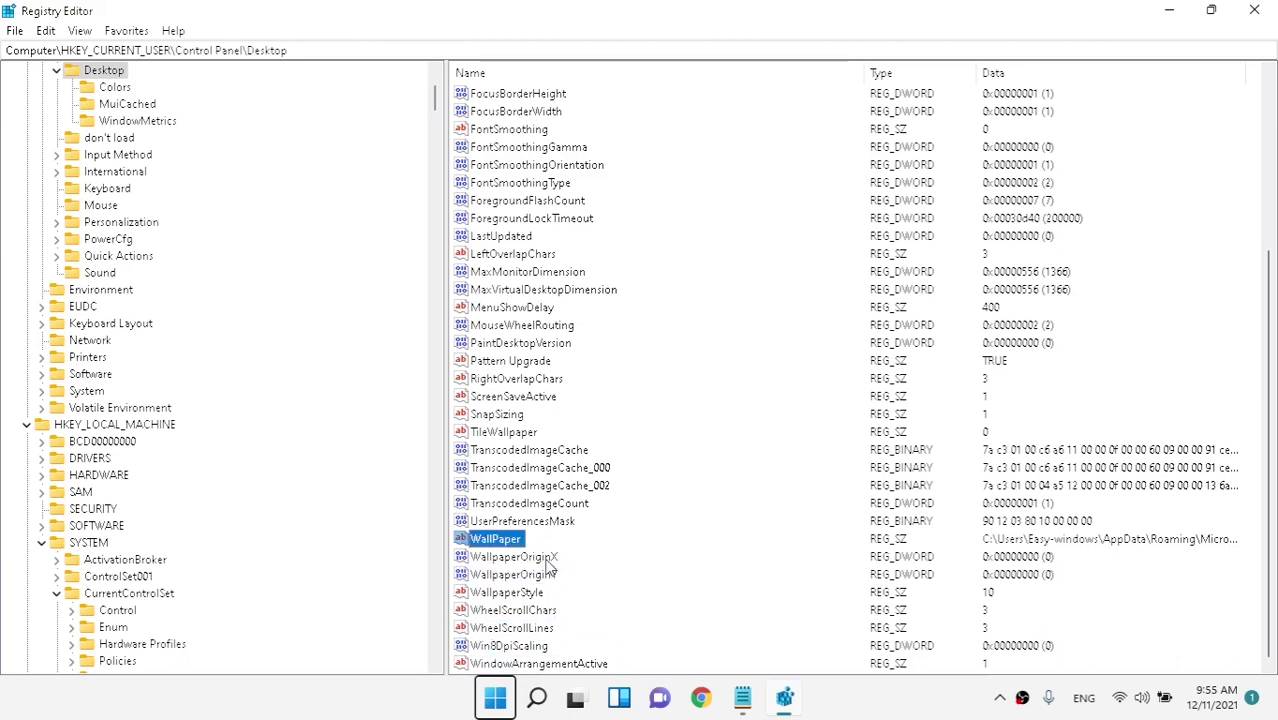
{"action": "key", "text": "Down"}
{"action": "key", "text": "Down"}
{"action": "key", "text": "Down"}
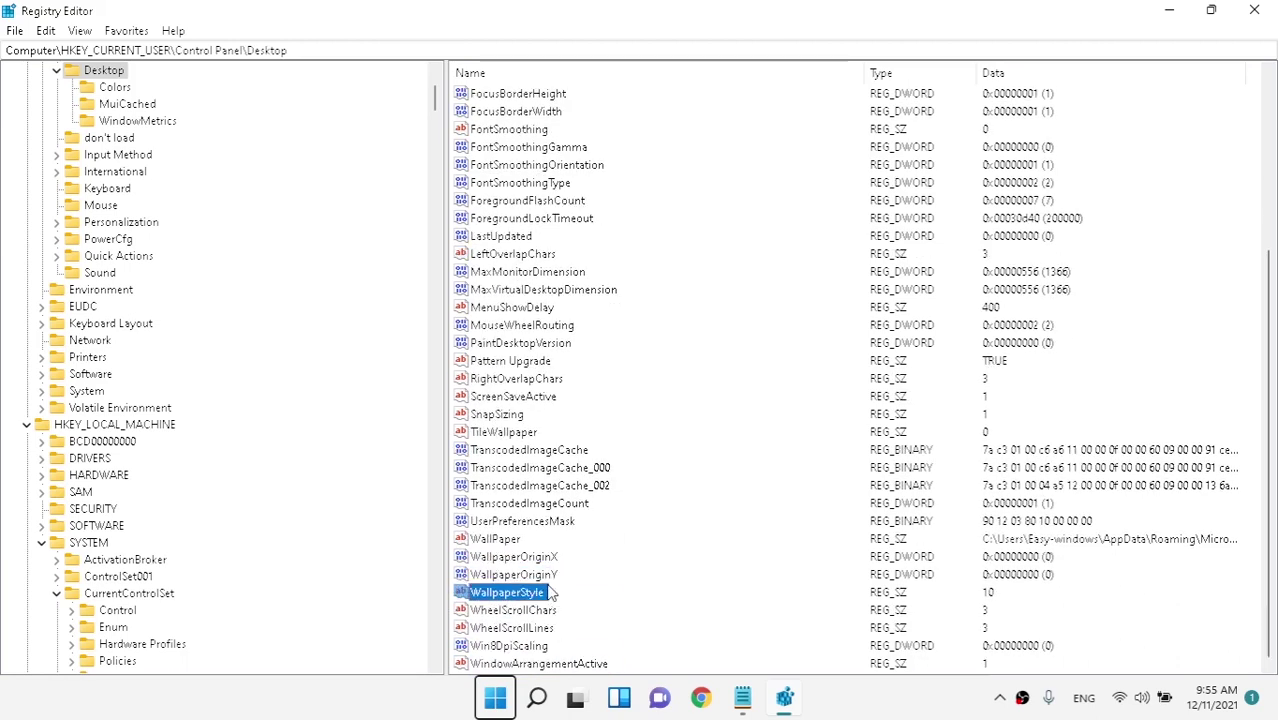
{"action": "double_click", "coordinate": [520, 646]}
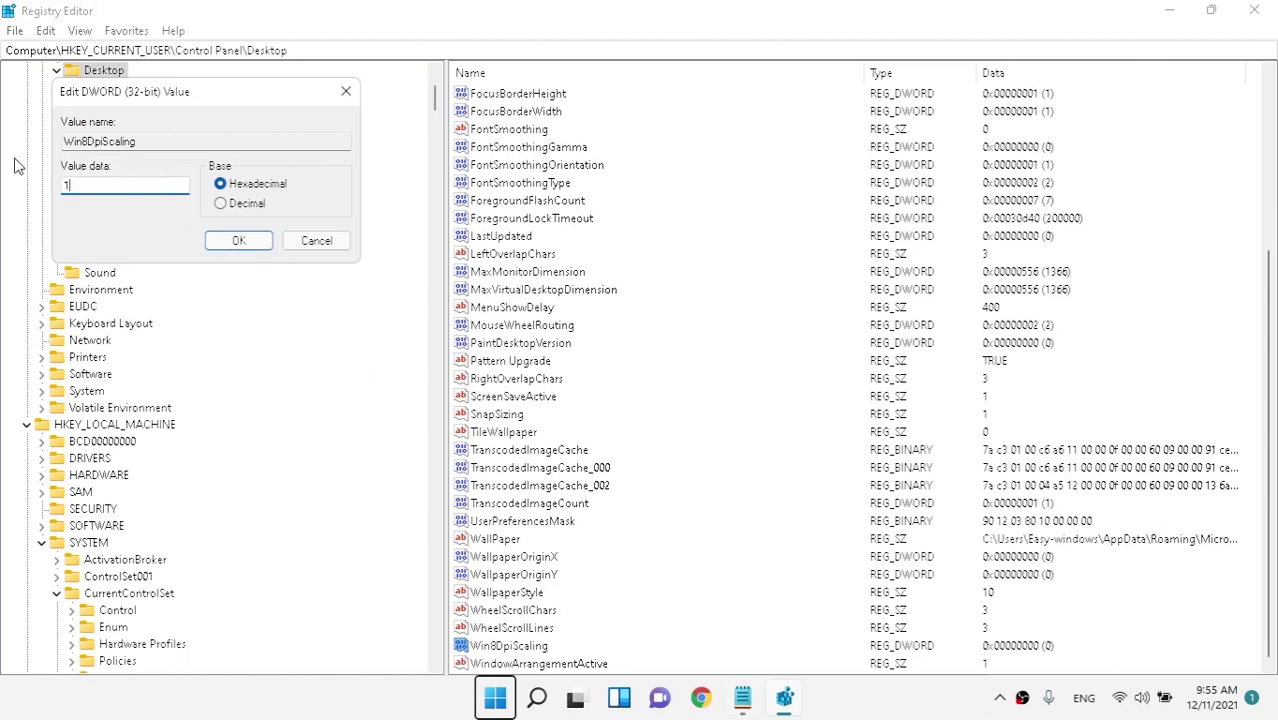
{"action": "left_click", "coordinate": [250, 243]}
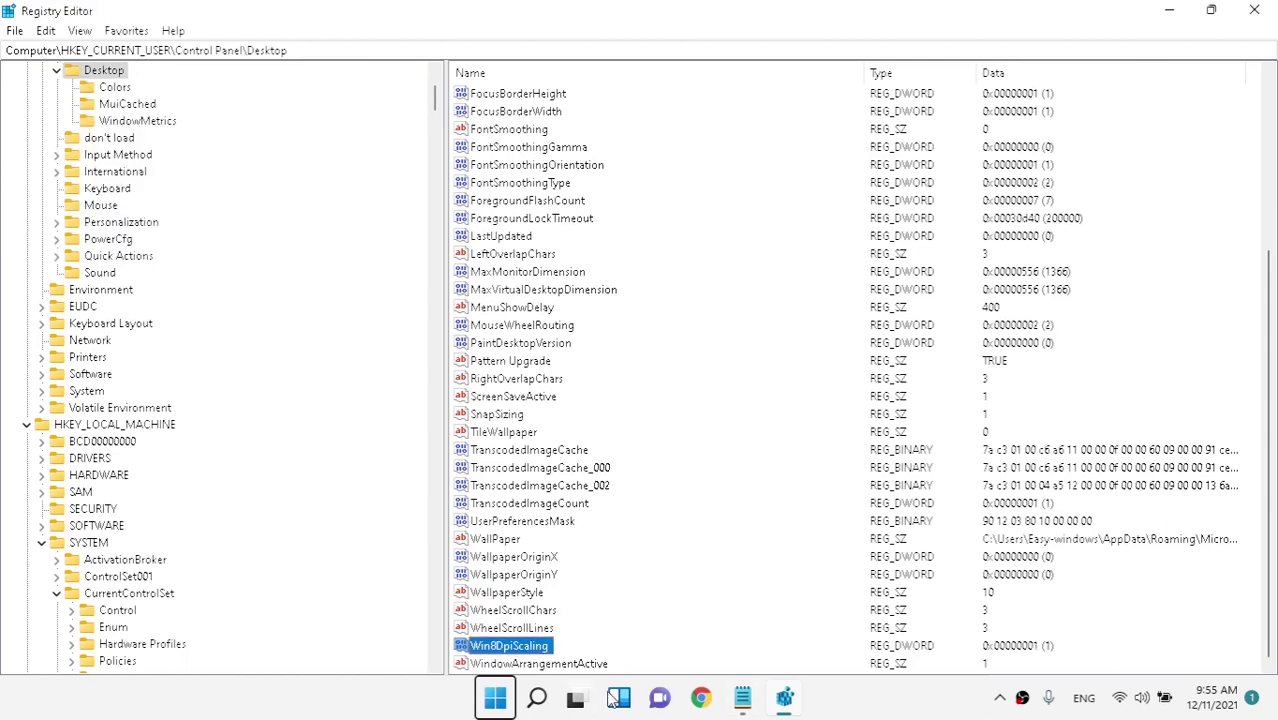
Create a new DWORD (32-bit) value named LogPixels in the Desktop key, taking the name from the clipboard history.
{"action": "right_click", "coordinate": [1238, 626]}
{"action": "mouse_move", "coordinate": [1212, 628]}
{"action": "left_click", "coordinate": [1032, 568]}
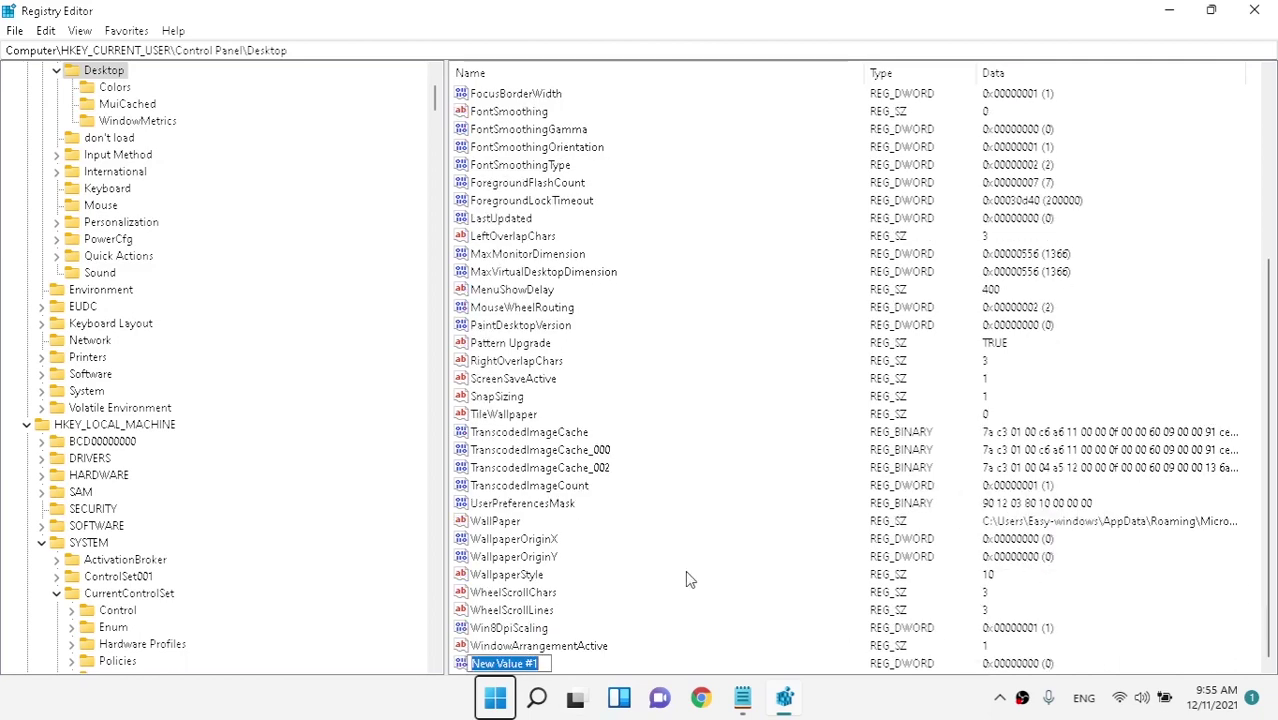
{"action": "key", "text": "super+v"}
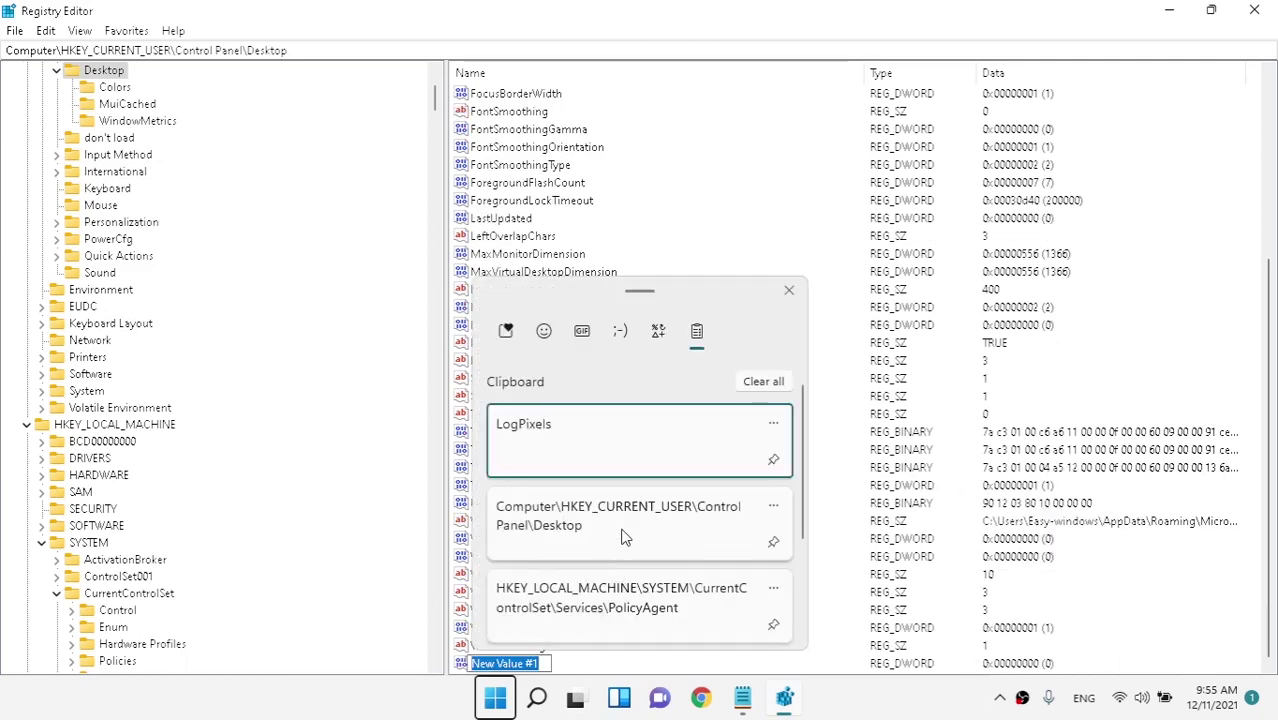
{"action": "left_click", "coordinate": [551, 448]}
{"action": "left_click_drag", "start_coordinate": [524, 660], "coordinate": [415, 662]}
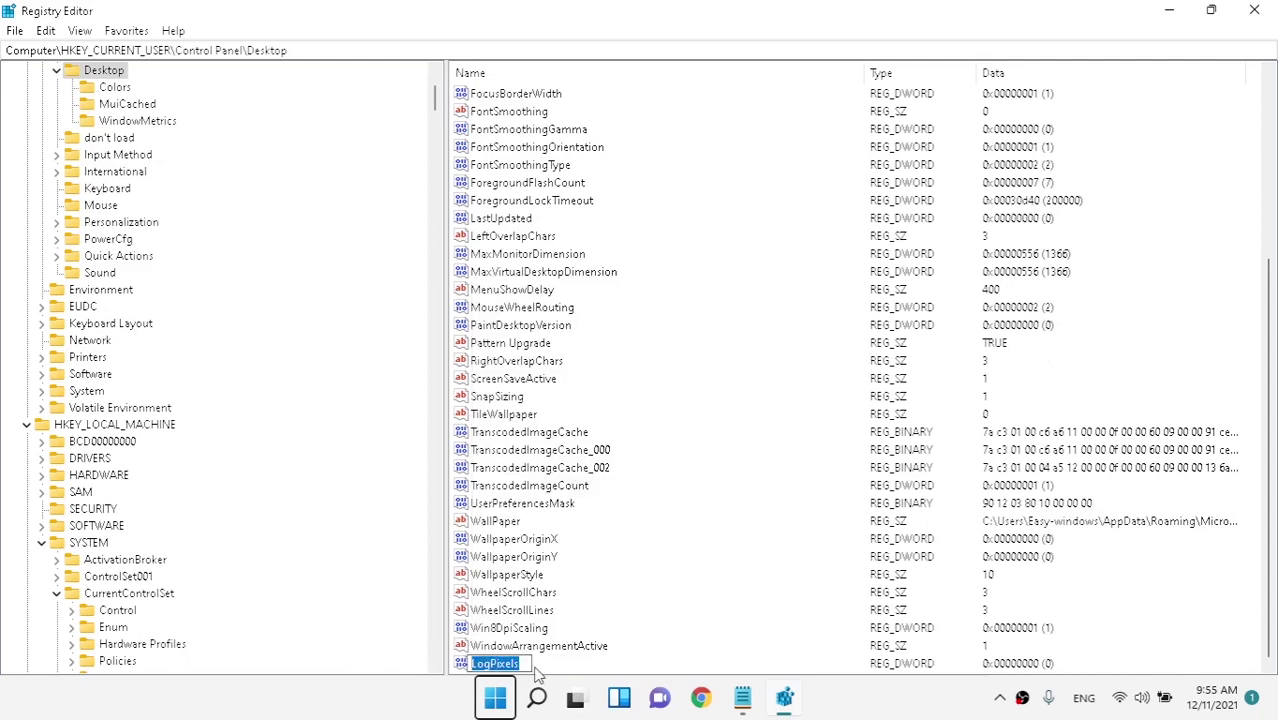
{"action": "key", "text": "Return"}
Set the value data of LogPixels to 78 in hexadecimal.
{"action": "key", "text": "Return"}
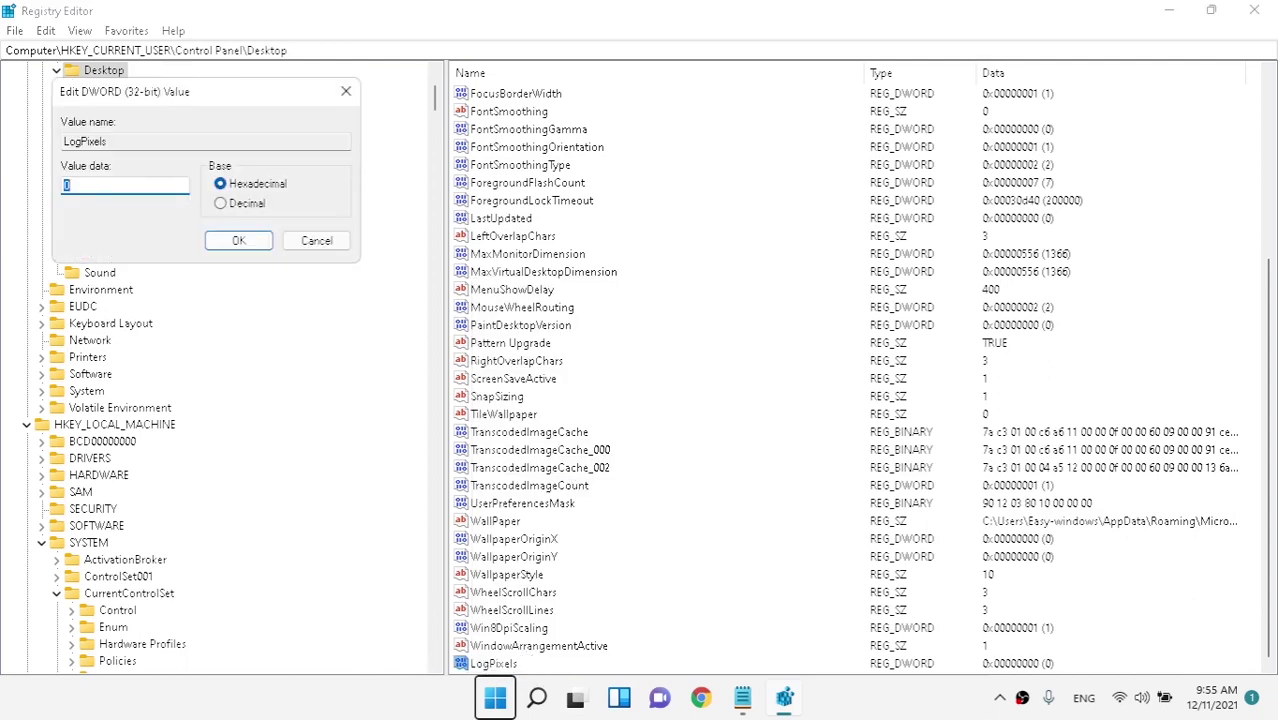
{"action": "type", "text": "78"}
{"action": "left_click", "coordinate": [238, 240]}
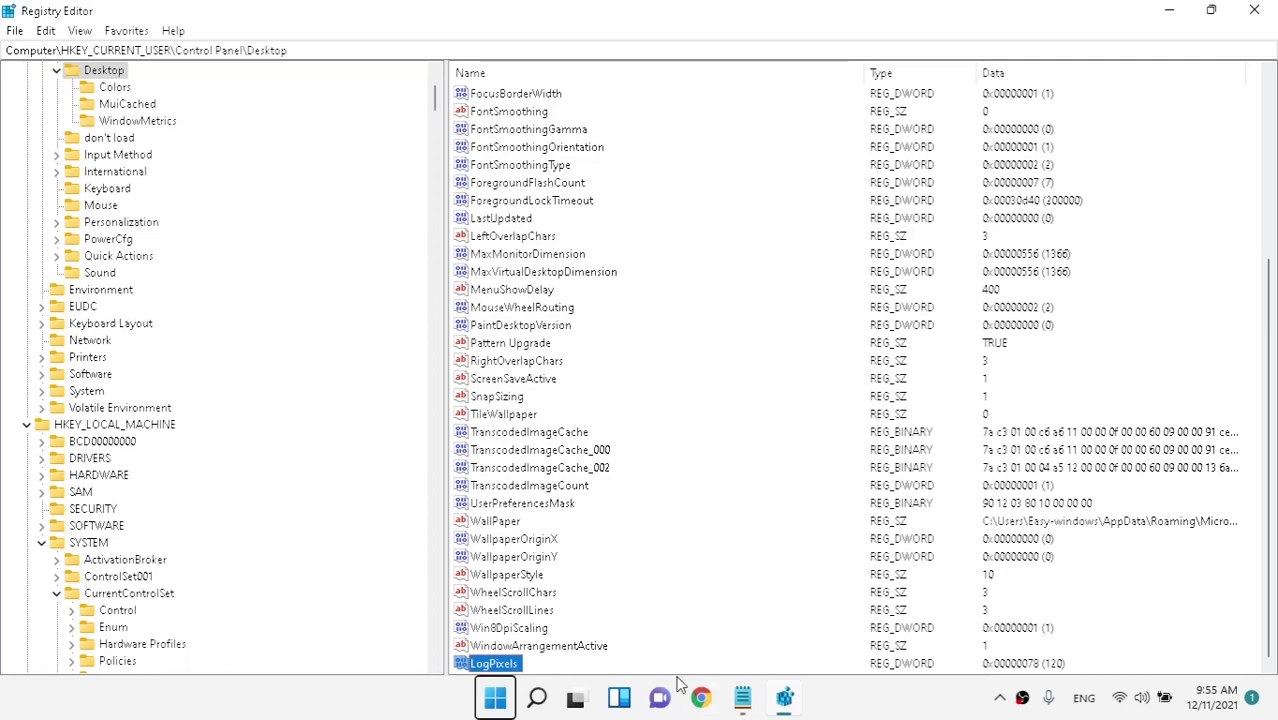
{"action": "double_click", "coordinate": [510, 665]}
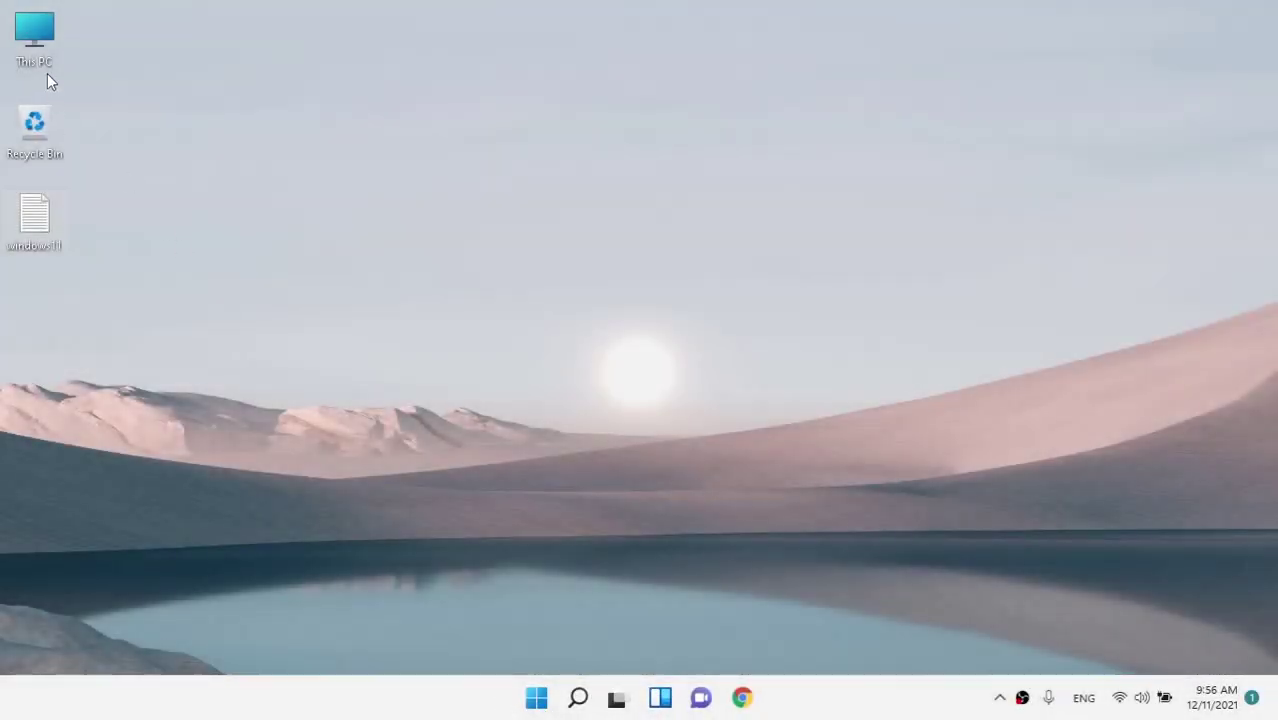
Open the Performance Options from the advanced system settings in This PC's properties.
{"action": "right_click", "coordinate": [42, 62]}
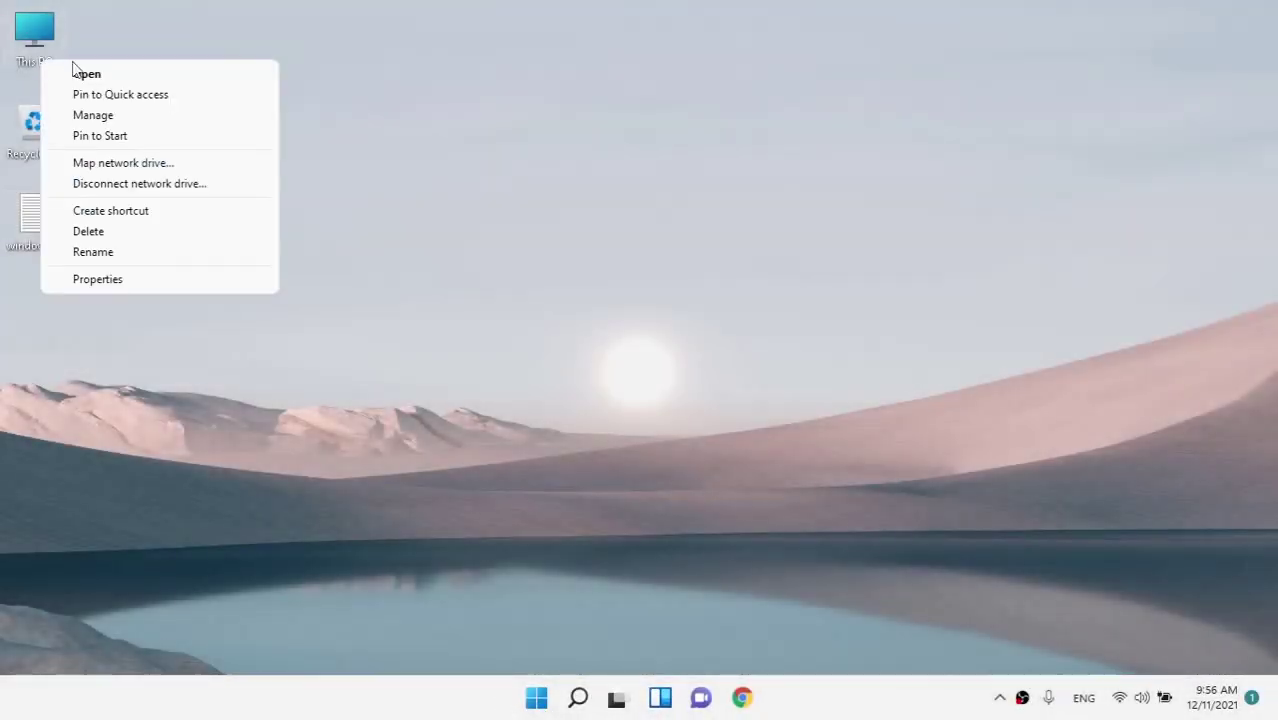
{"action": "left_click", "coordinate": [120, 277]}
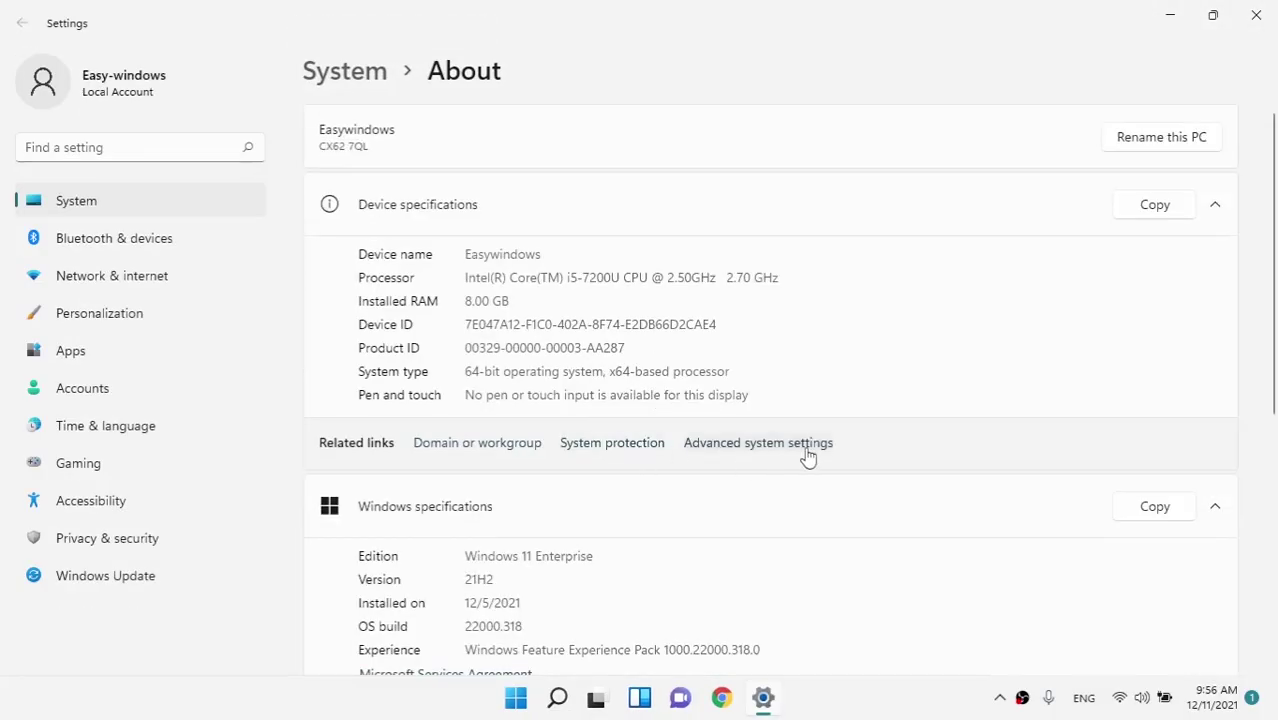
{"action": "left_click", "coordinate": [800, 443]}
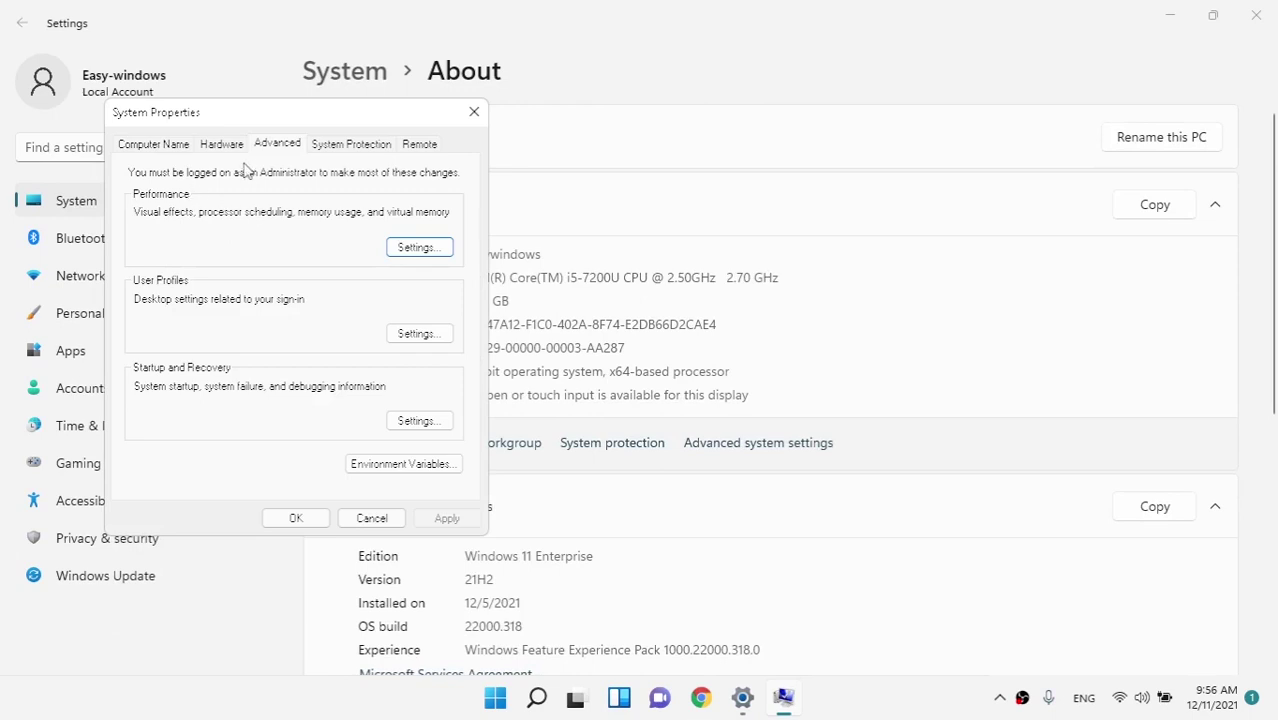
{"action": "left_click", "coordinate": [428, 251]}
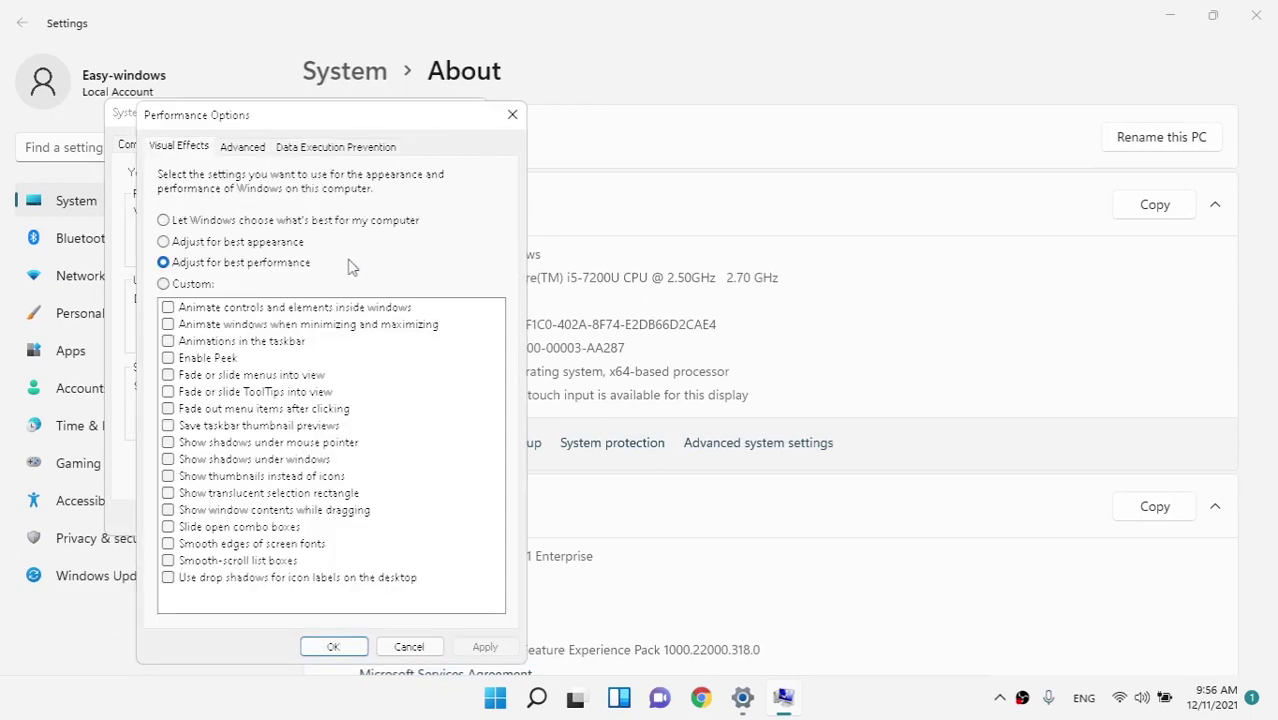
Set the visual effects to Adjust for best appearance, apply them, and close the system property windows.
{"action": "left_click", "coordinate": [163, 242]}
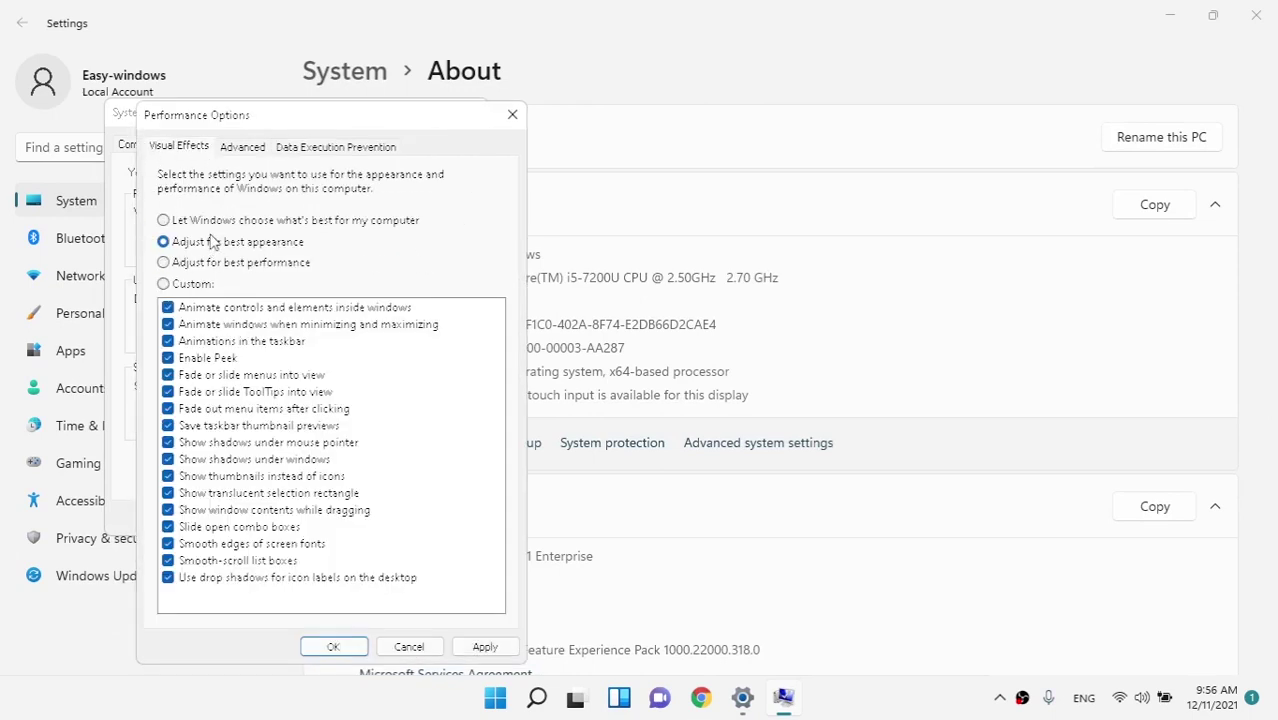
{"action": "left_click", "coordinate": [205, 224]}
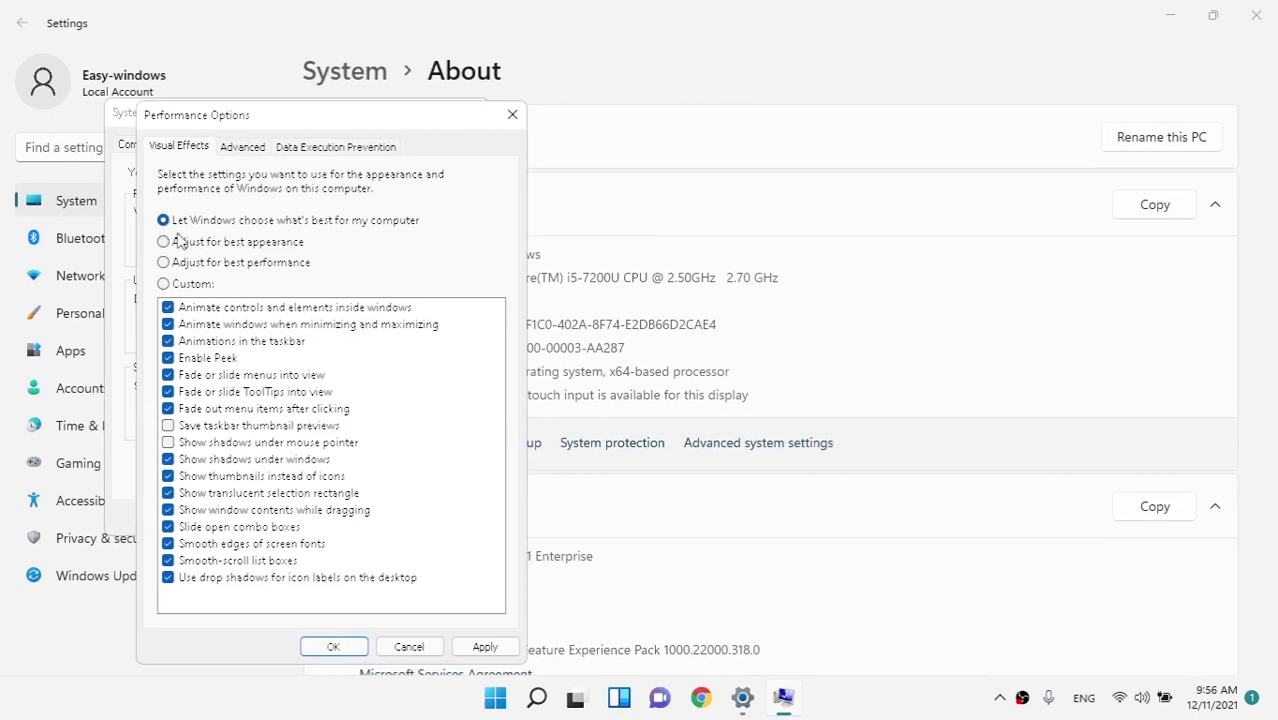
{"action": "left_click", "coordinate": [180, 242]}
{"action": "left_click", "coordinate": [193, 222]}
{"action": "left_click", "coordinate": [200, 242]}
{"action": "left_click", "coordinate": [485, 646]}
{"action": "left_click", "coordinate": [334, 646]}
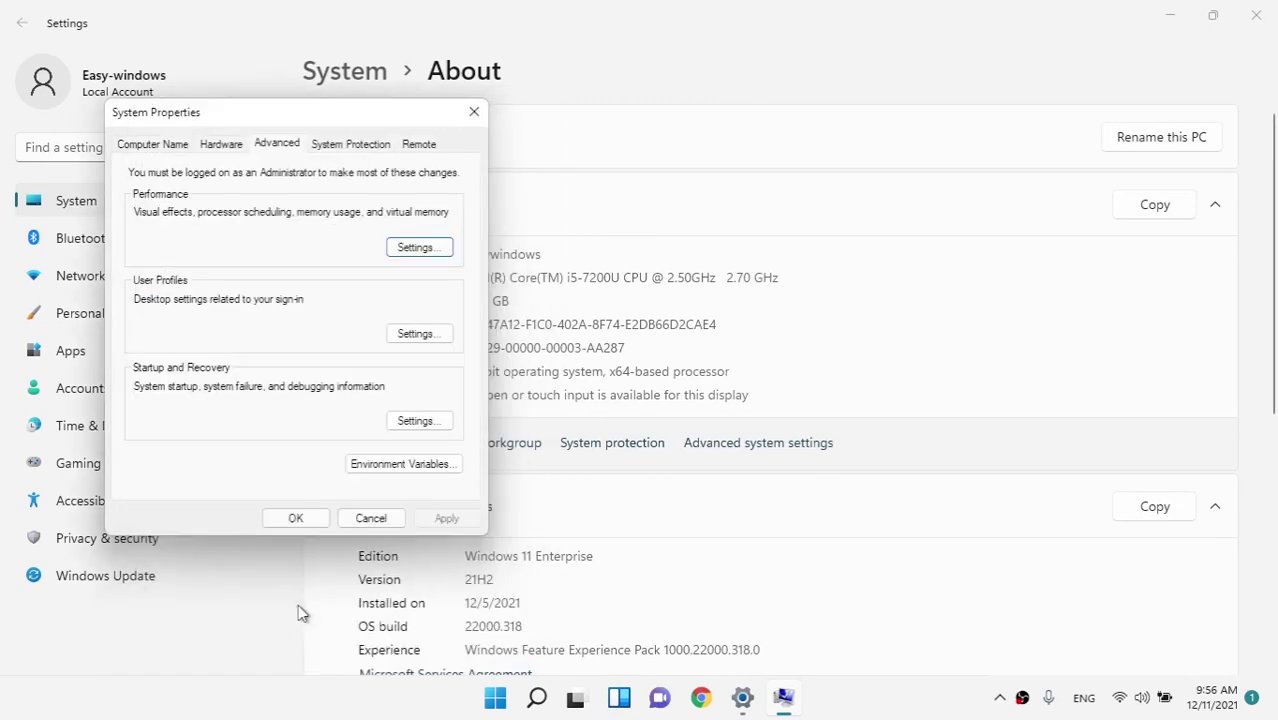
{"action": "left_click", "coordinate": [295, 518]}
{"action": "left_click", "coordinate": [1256, 15]}
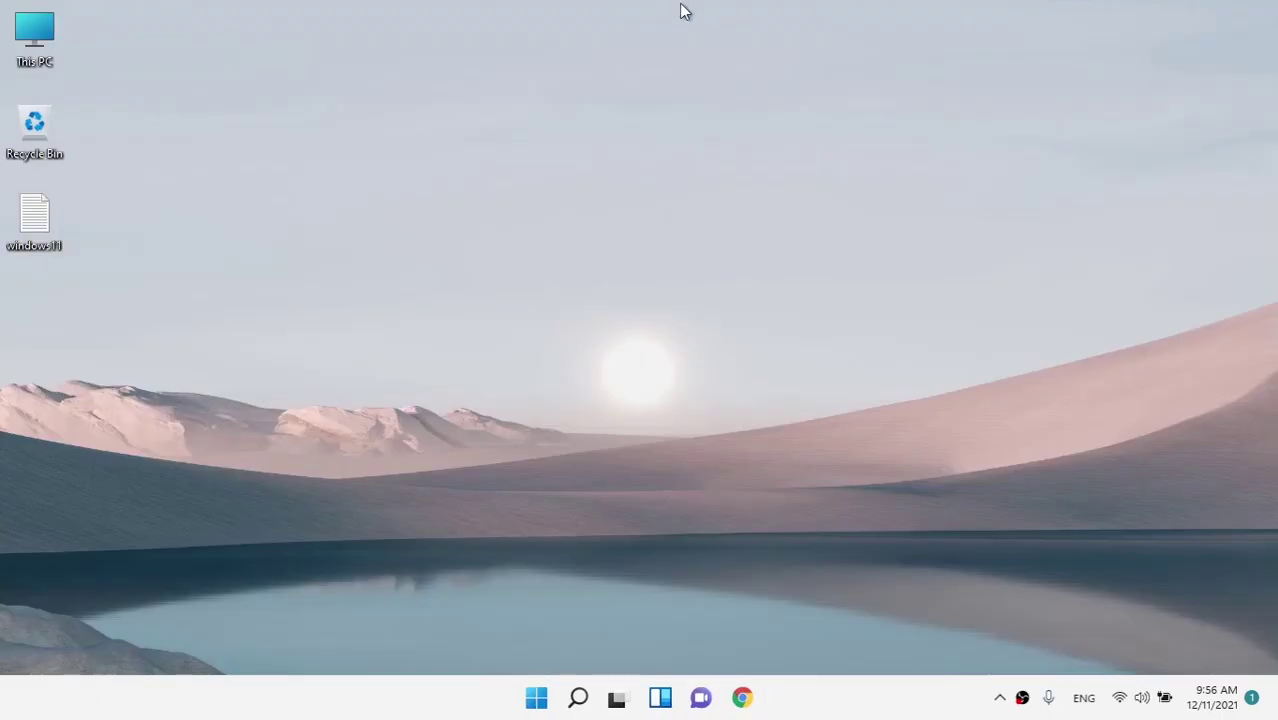
Search Windows for "clear" and open Adjust ClearType text.
{"action": "left_click", "coordinate": [536, 698]}
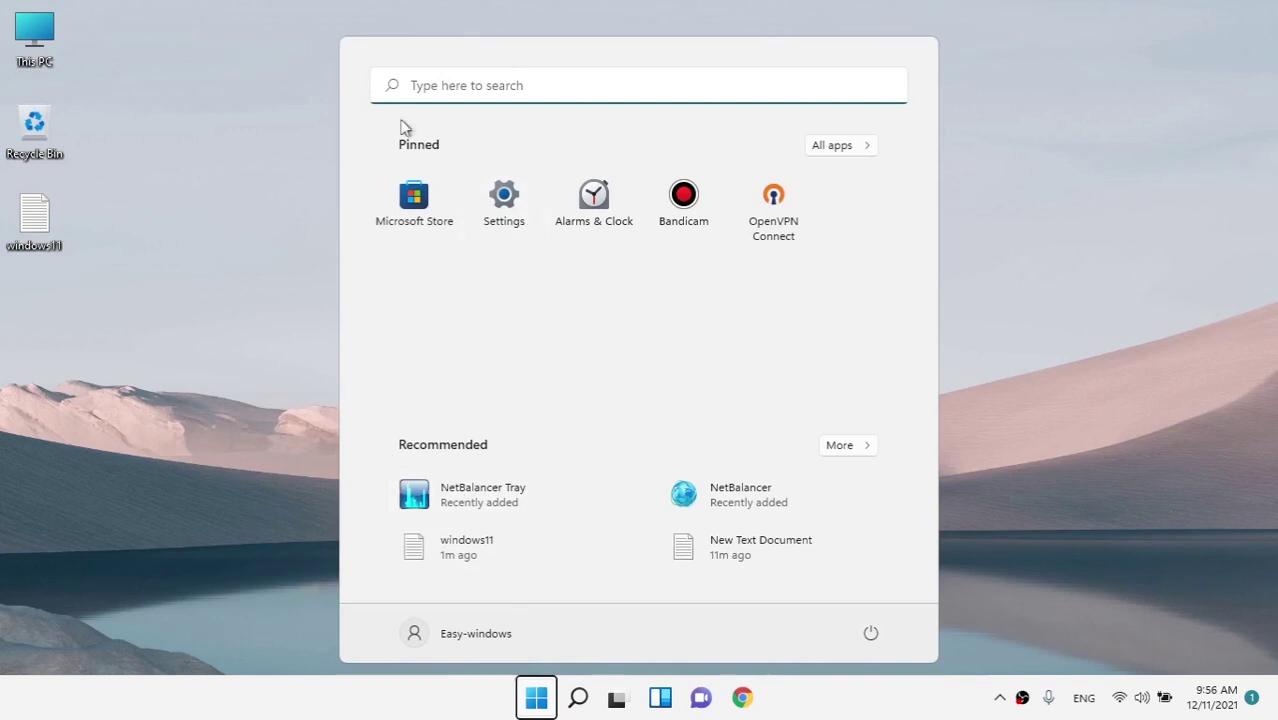
{"action": "left_click", "coordinate": [1127, 277]}
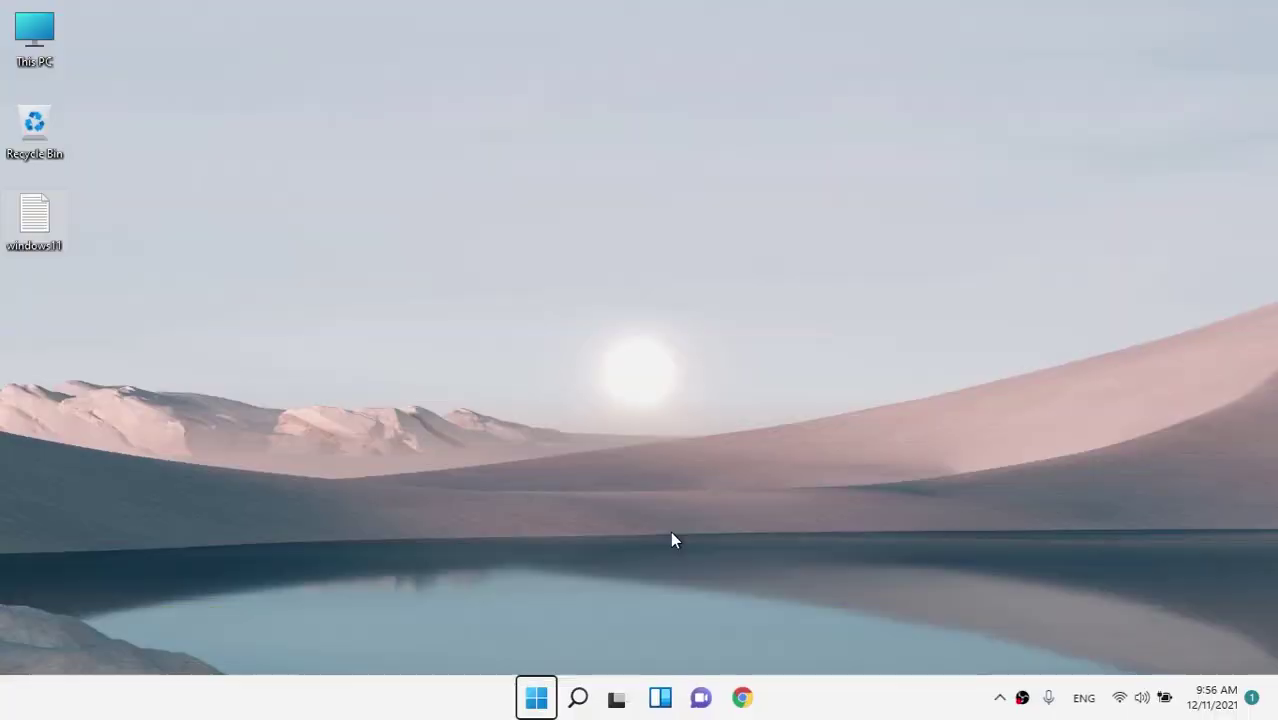
{"action": "key", "text": "super"}
{"action": "type", "text": "clear"}
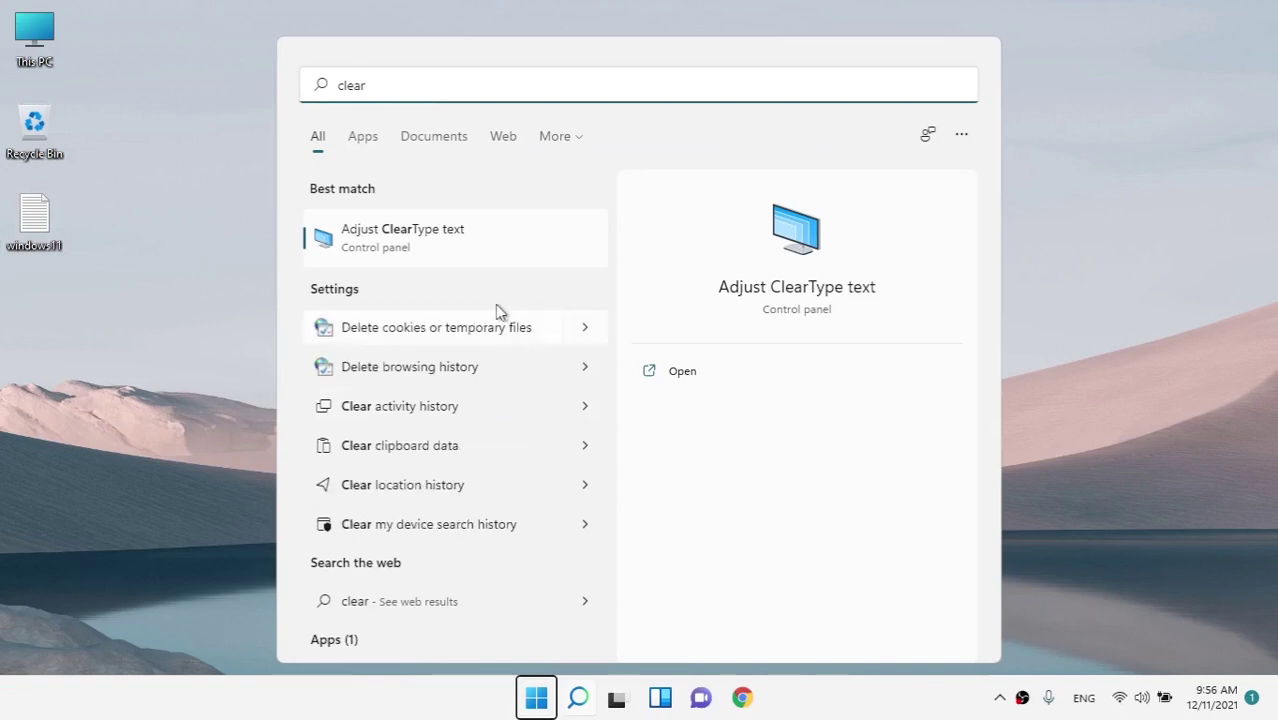
{"action": "left_click", "coordinate": [410, 232]}
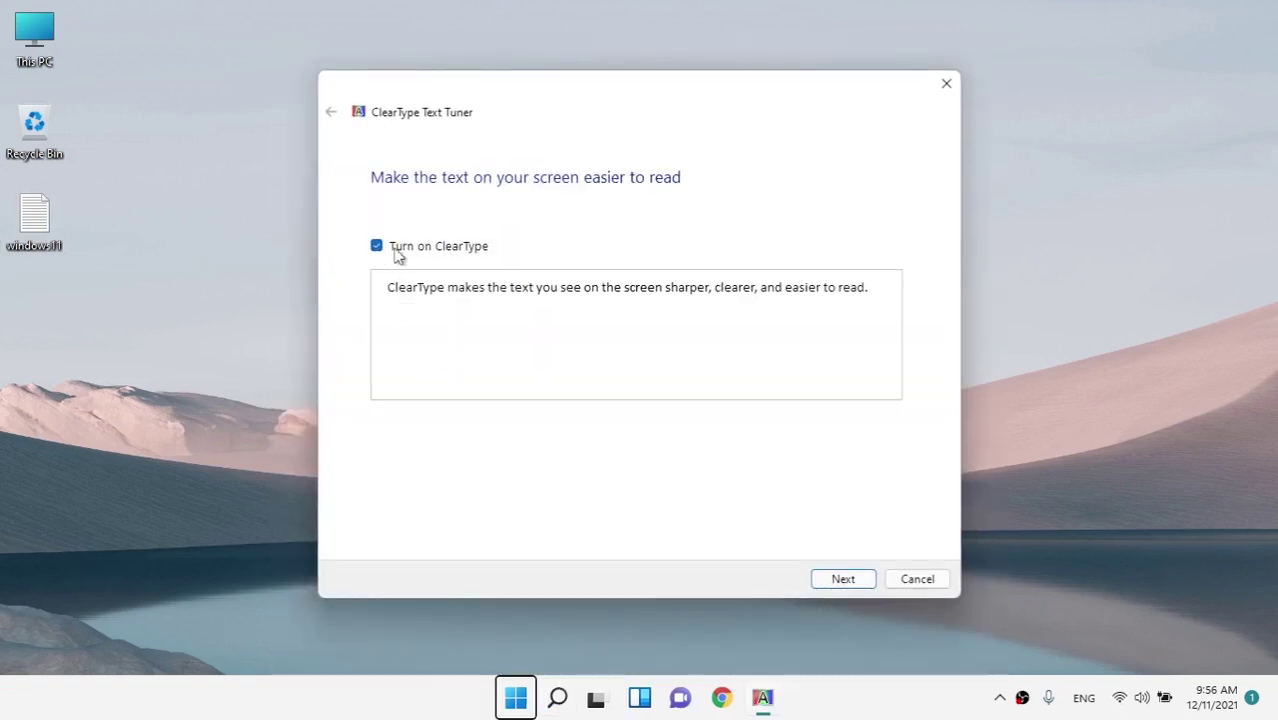
Keep ClearType turned on, continue past the native resolution check, and choose the first text sample on page 1 of 5.
{"action": "left_click", "coordinate": [843, 580]}
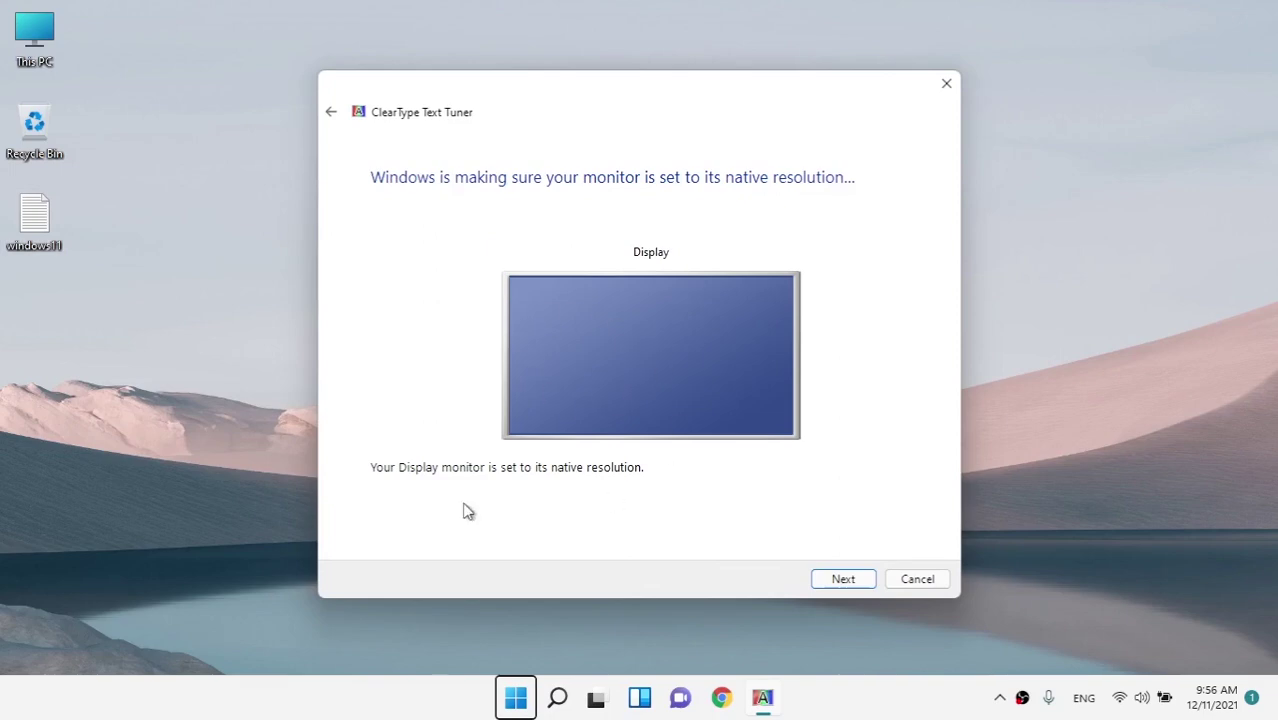
{"action": "left_click", "coordinate": [840, 578]}
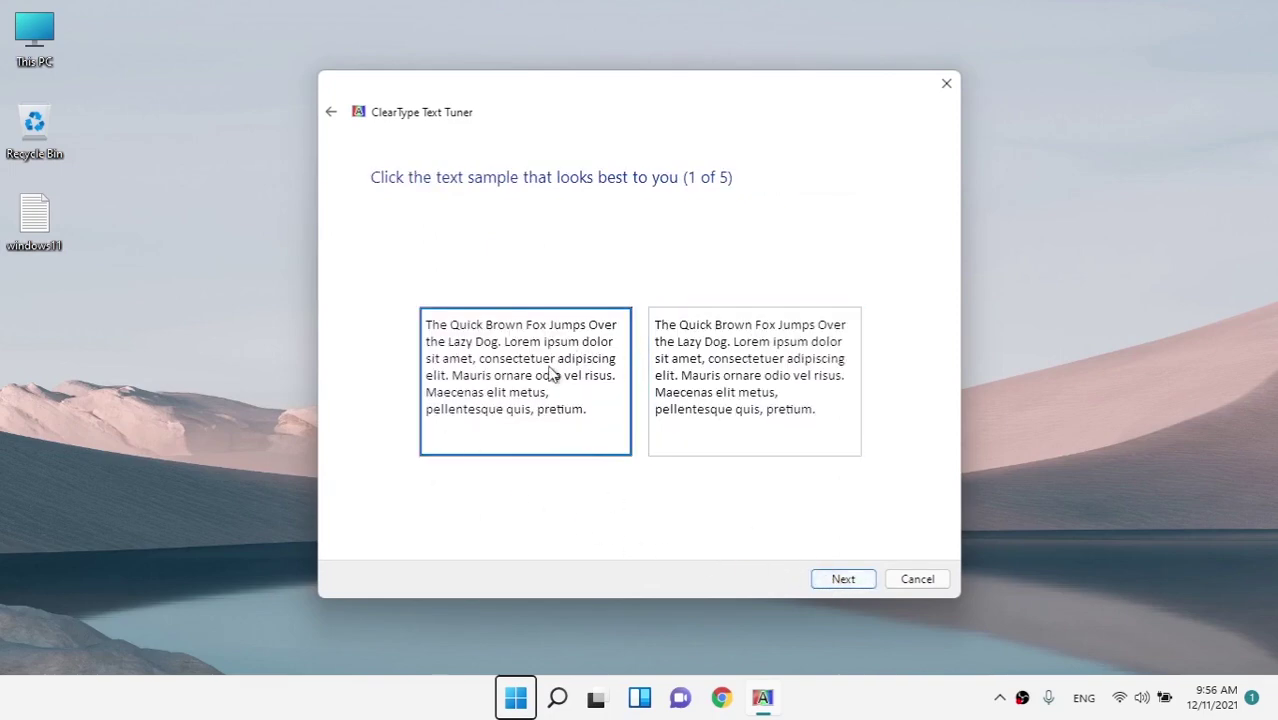
{"action": "left_click", "coordinate": [724, 368]}
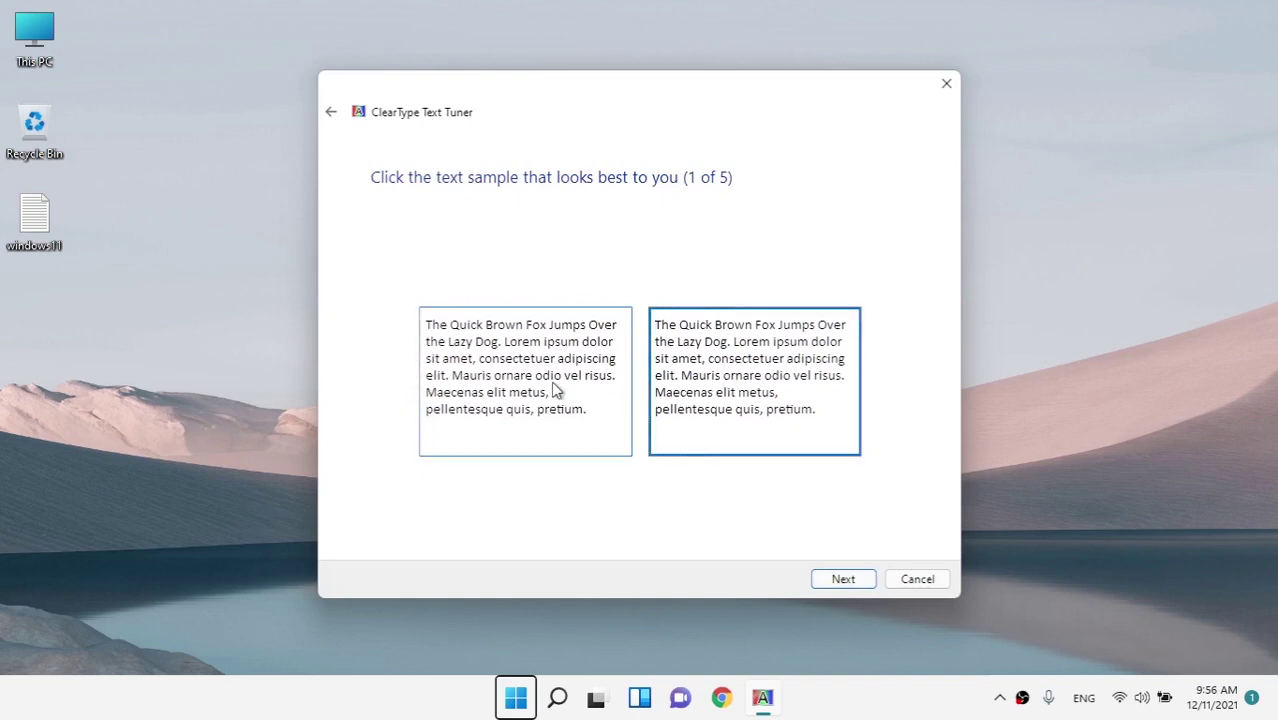
{"action": "left_click", "coordinate": [552, 392]}
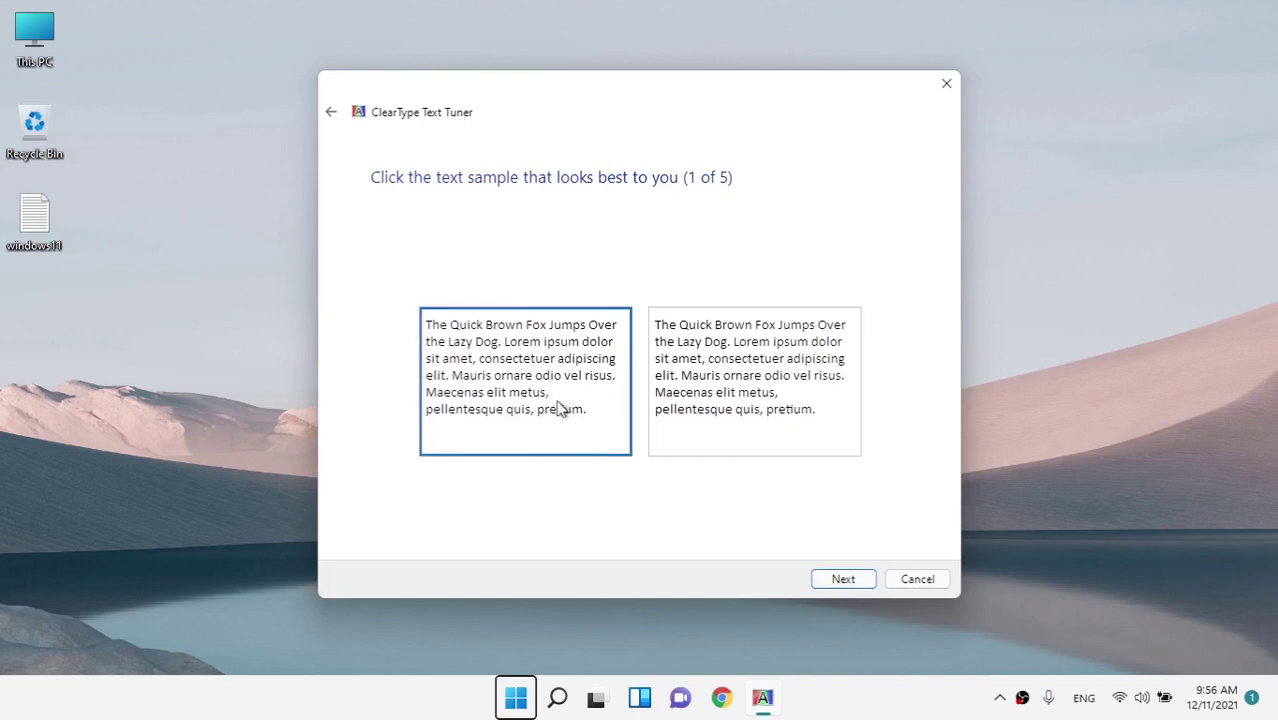
{"action": "left_click", "coordinate": [660, 406]}
{"action": "left_click", "coordinate": [483, 413]}
{"action": "left_click", "coordinate": [843, 580]}
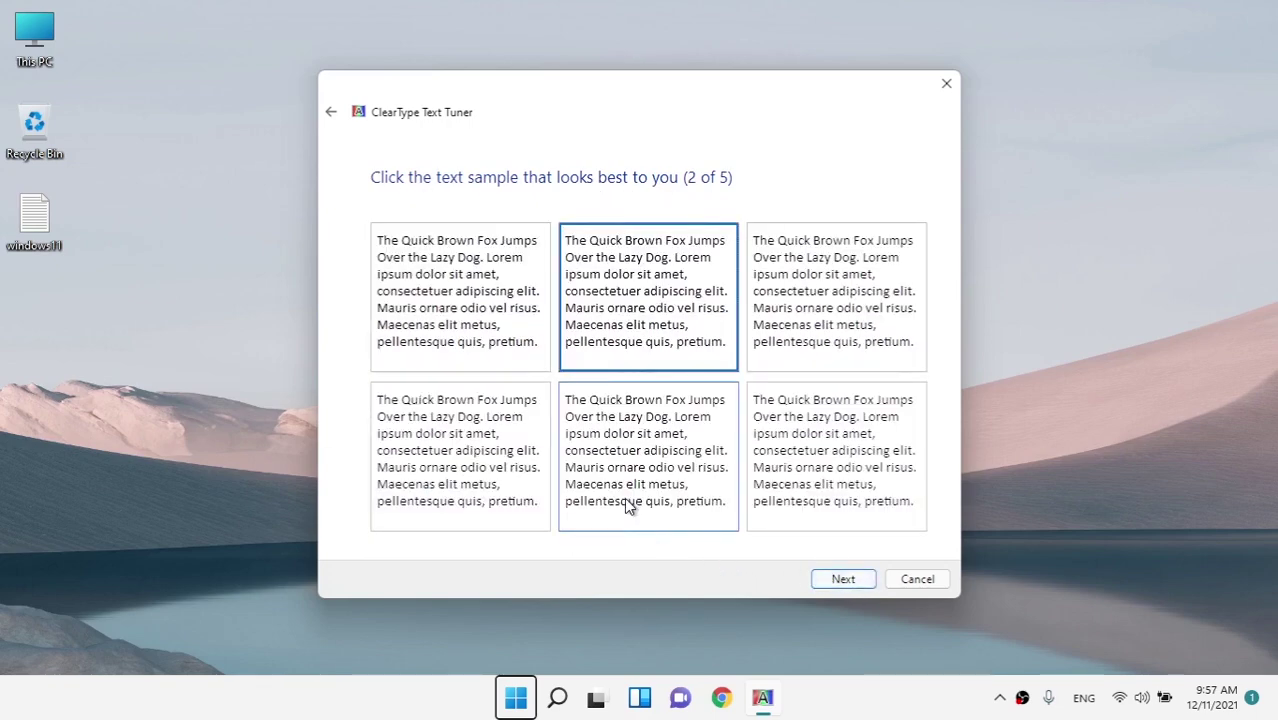
Choose the first text sample on page 2 of 5 and accept the preselected first sample on page 3.
{"action": "left_click", "coordinate": [434, 317]}
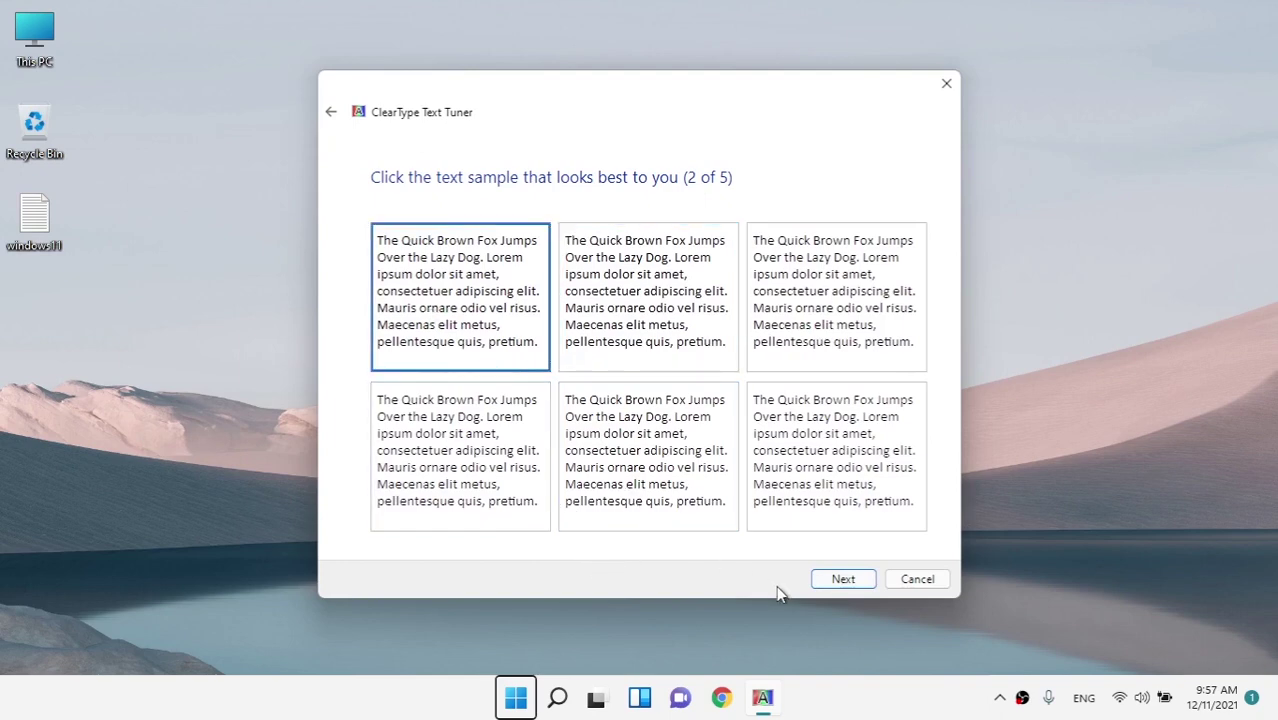
{"action": "left_click", "coordinate": [855, 582]}
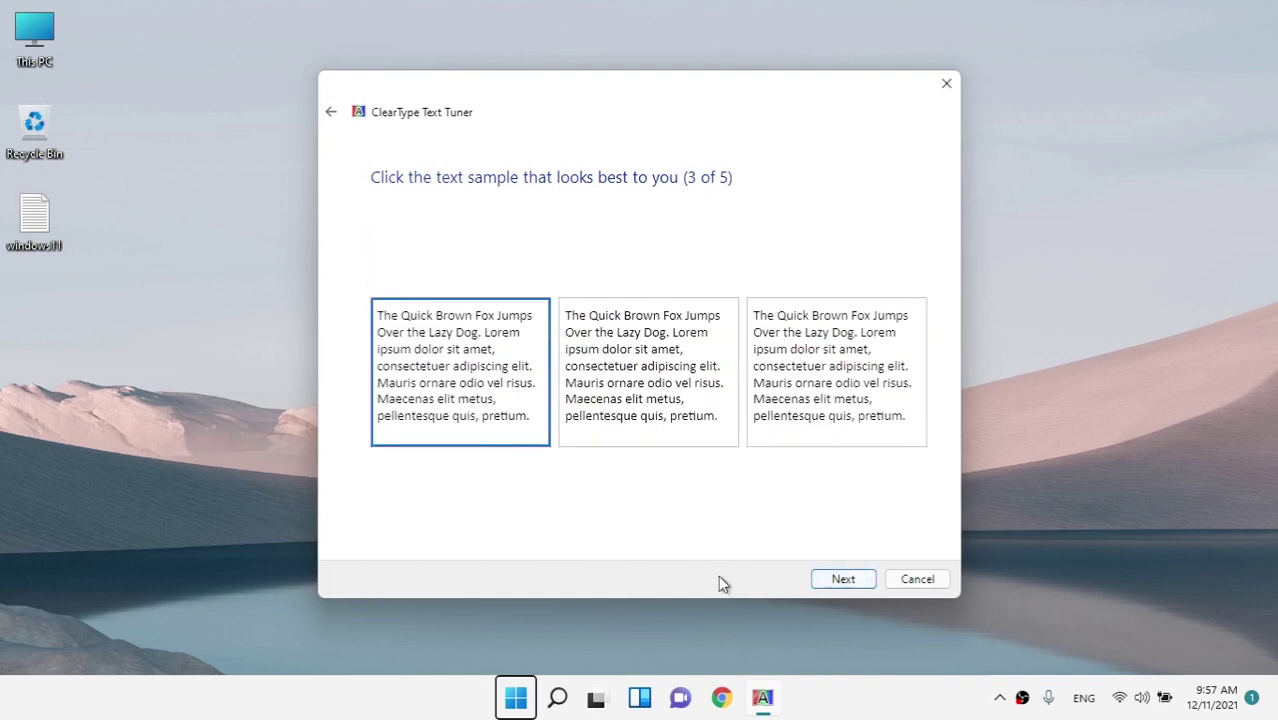
{"action": "left_click", "coordinate": [852, 580]}
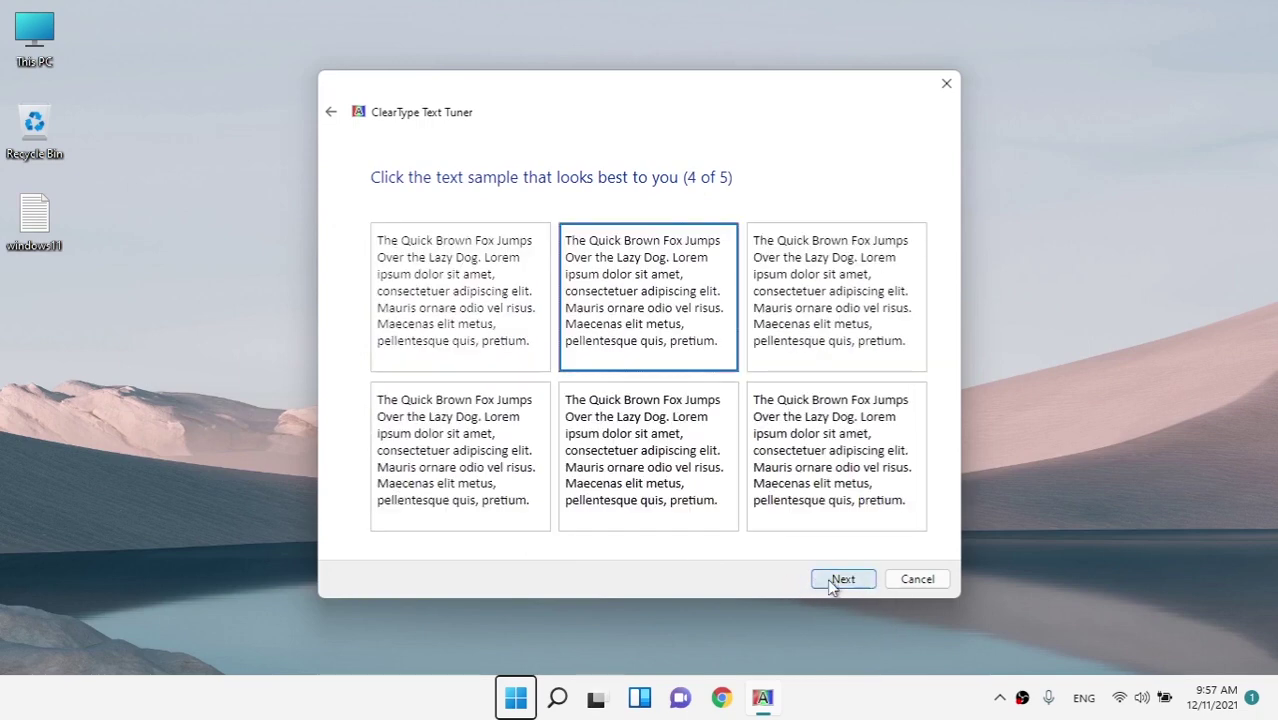
Choose the fifth text sample on page 4 of 5, accept the preselected sample on page 5, and finish the ClearType tuning.
{"action": "left_click", "coordinate": [630, 455]}
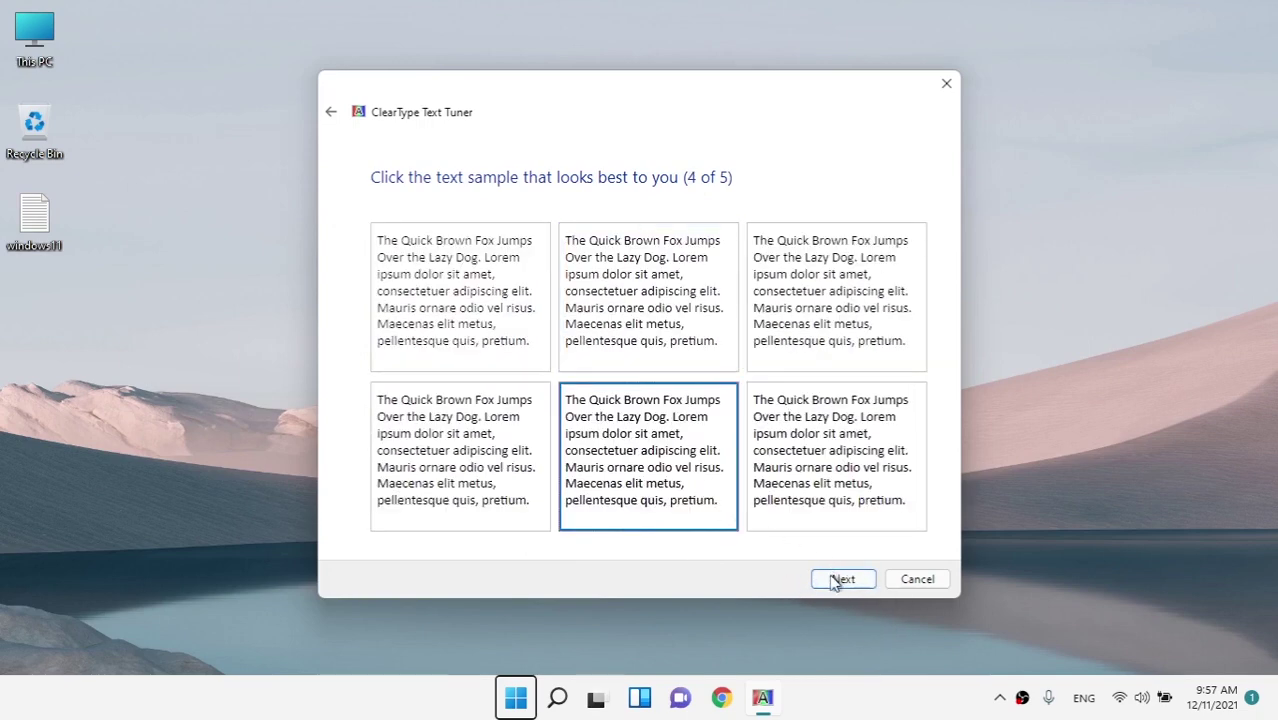
{"action": "left_click", "coordinate": [835, 582]}
{"action": "left_click", "coordinate": [841, 579]}
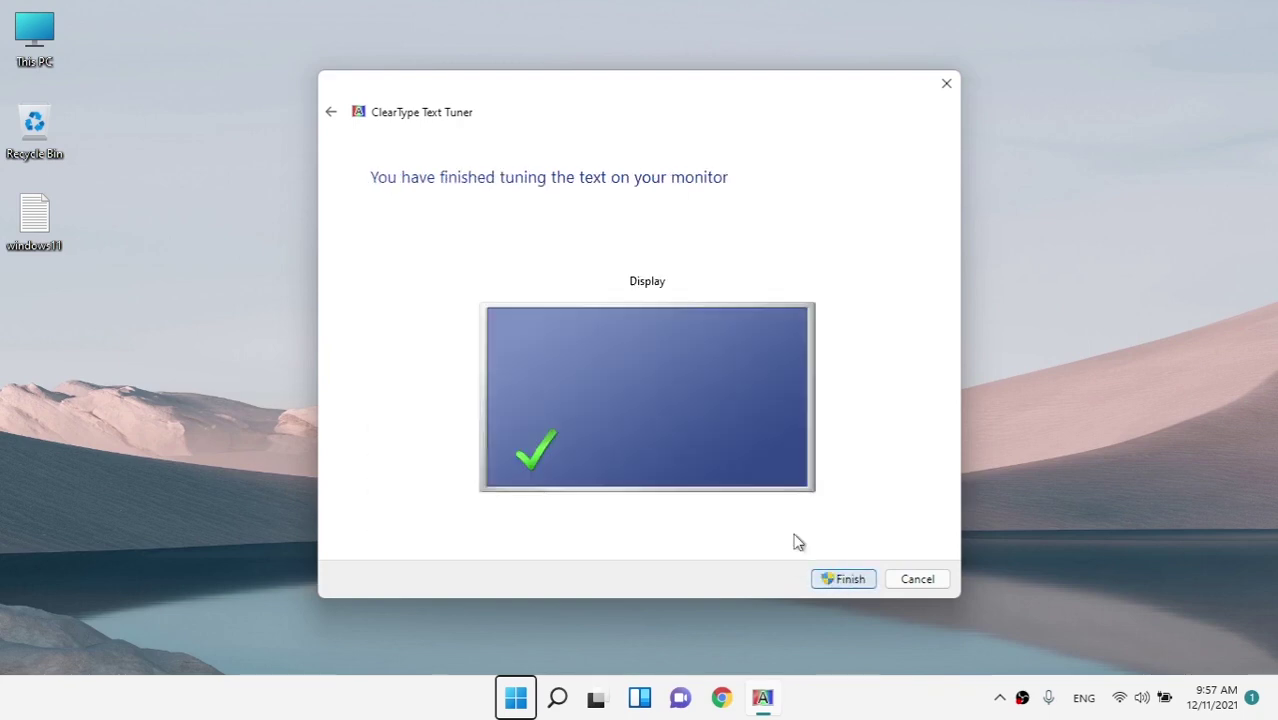
{"action": "left_click", "coordinate": [859, 580]}
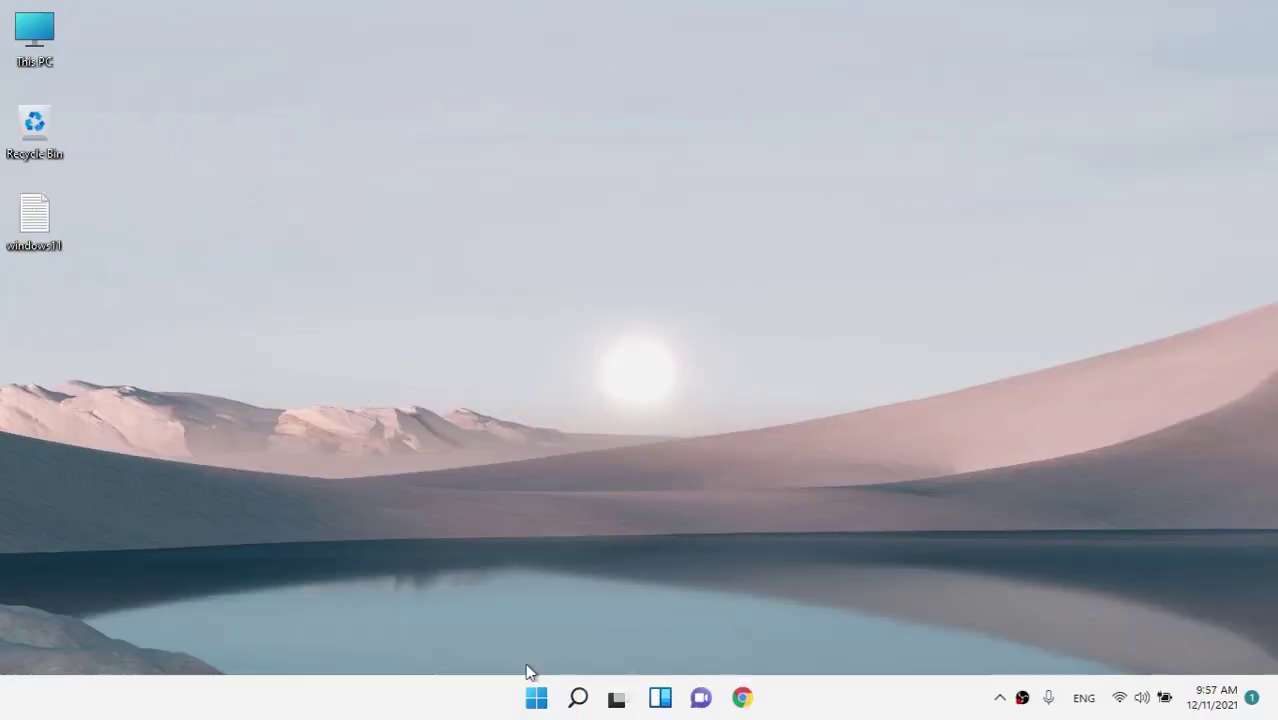
Search Windows for Device Manager, open it maximized, and expand the Display adapters category.
{"action": "left_click", "coordinate": [534, 697]}
{"action": "type", "text": "device Manager"}
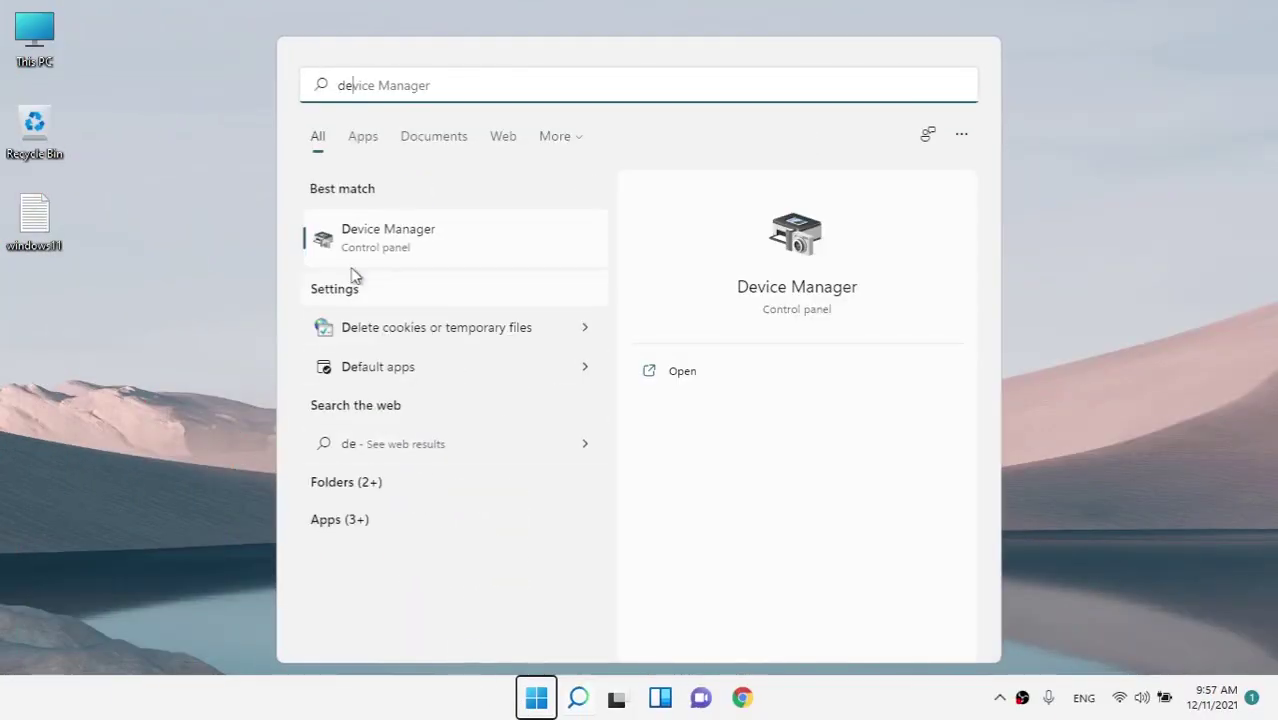
{"action": "left_click", "coordinate": [388, 244]}
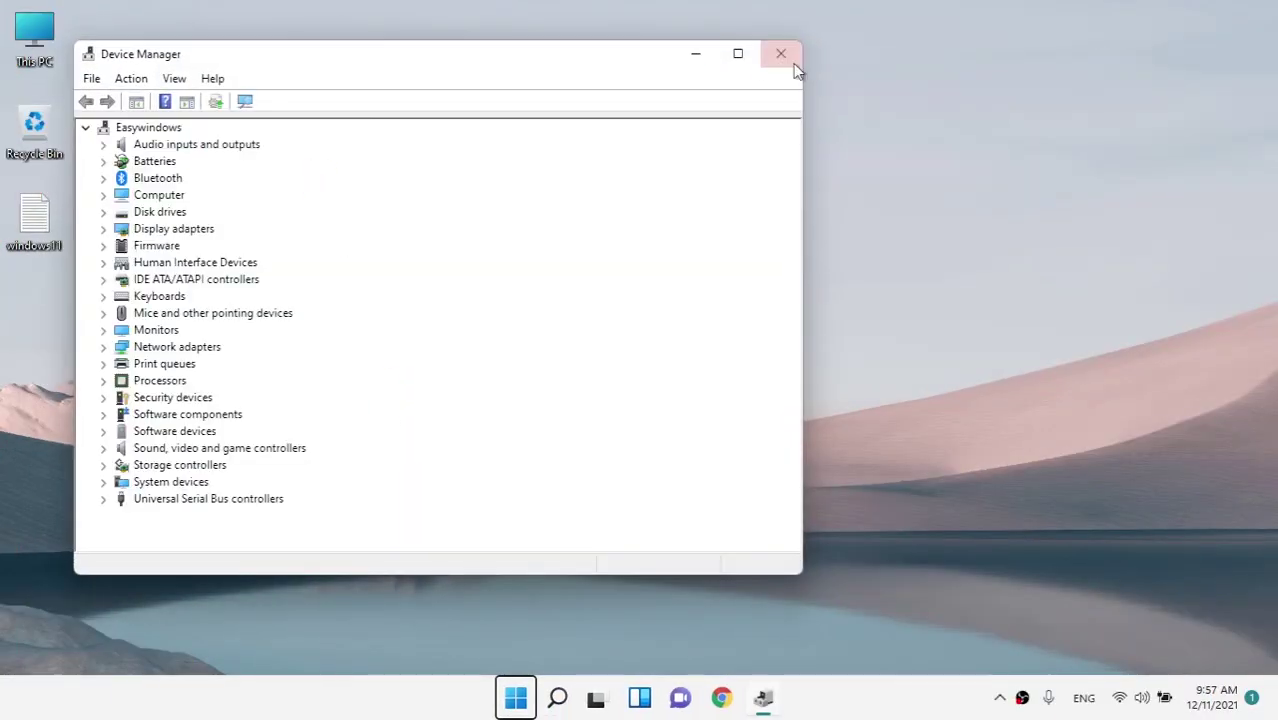
{"action": "left_click", "coordinate": [739, 51]}
{"action": "left_click", "coordinate": [33, 183]}
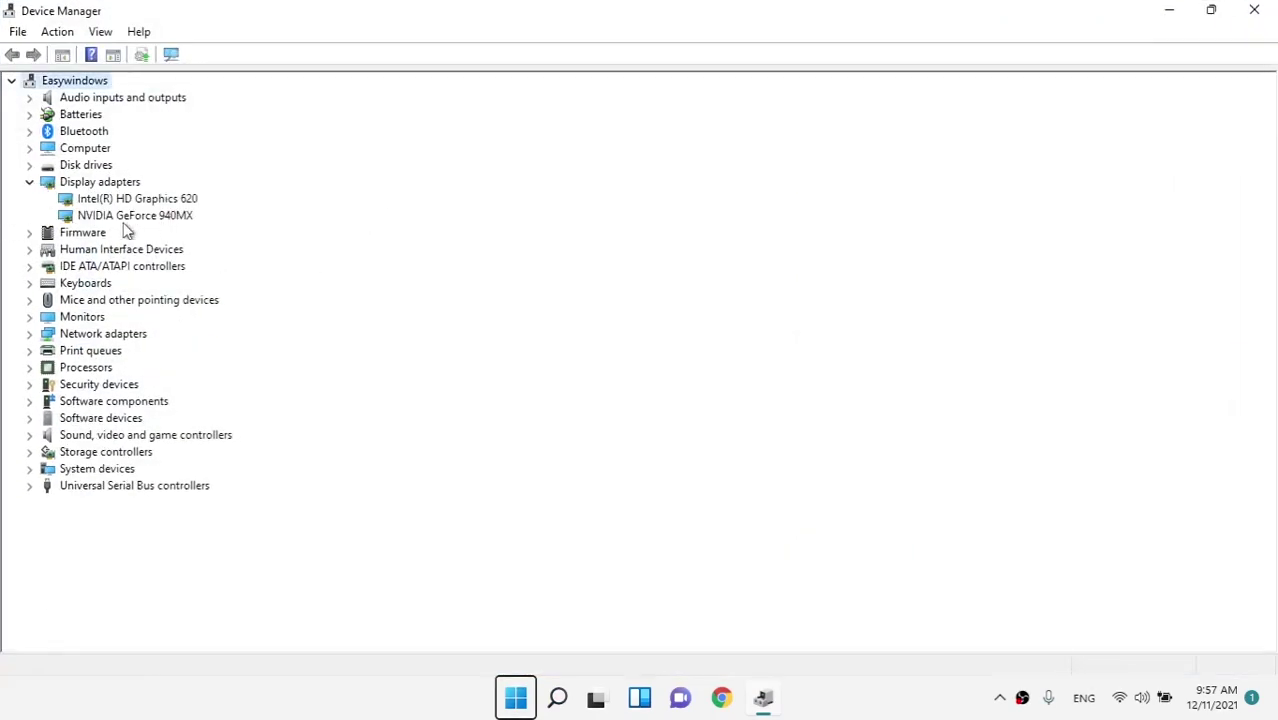
Search automatically for an updated driver for the NVIDIA GeForce 940MX adapter and close the update wizard.
{"action": "left_click", "coordinate": [160, 216]}
{"action": "right_click", "coordinate": [137, 226]}
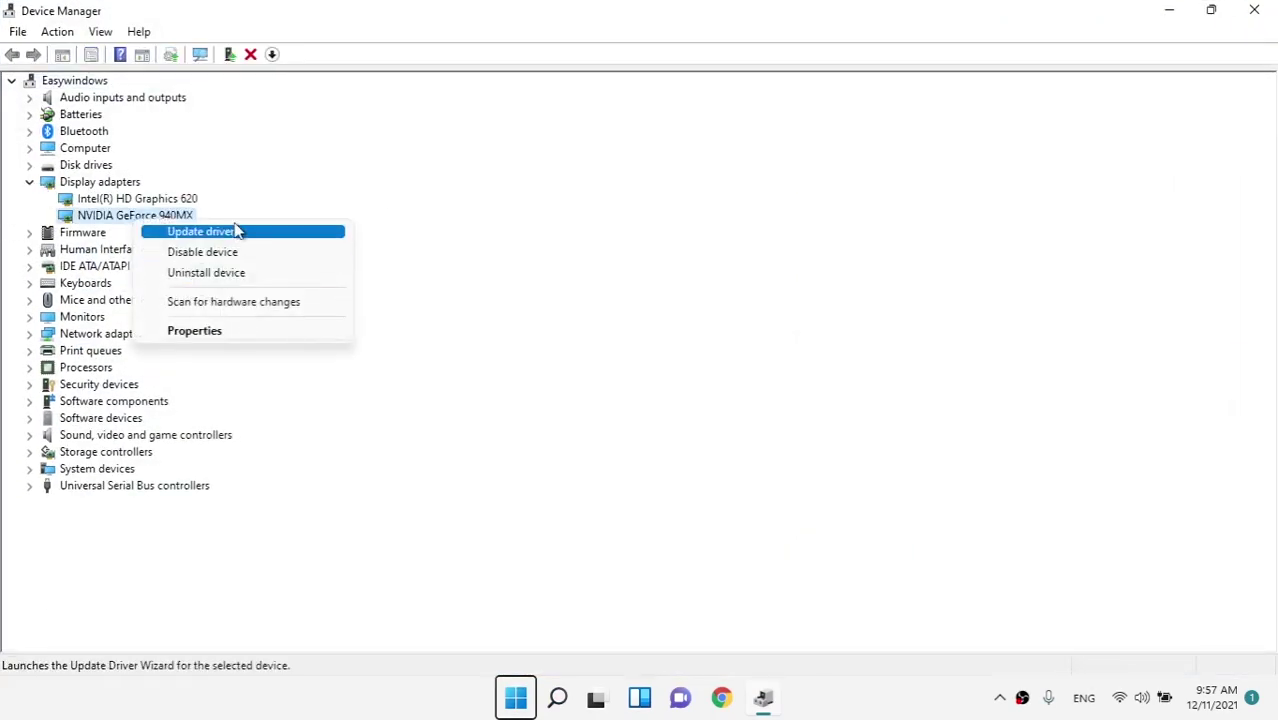
{"action": "left_click", "coordinate": [237, 229]}
{"action": "left_click", "coordinate": [458, 312]}
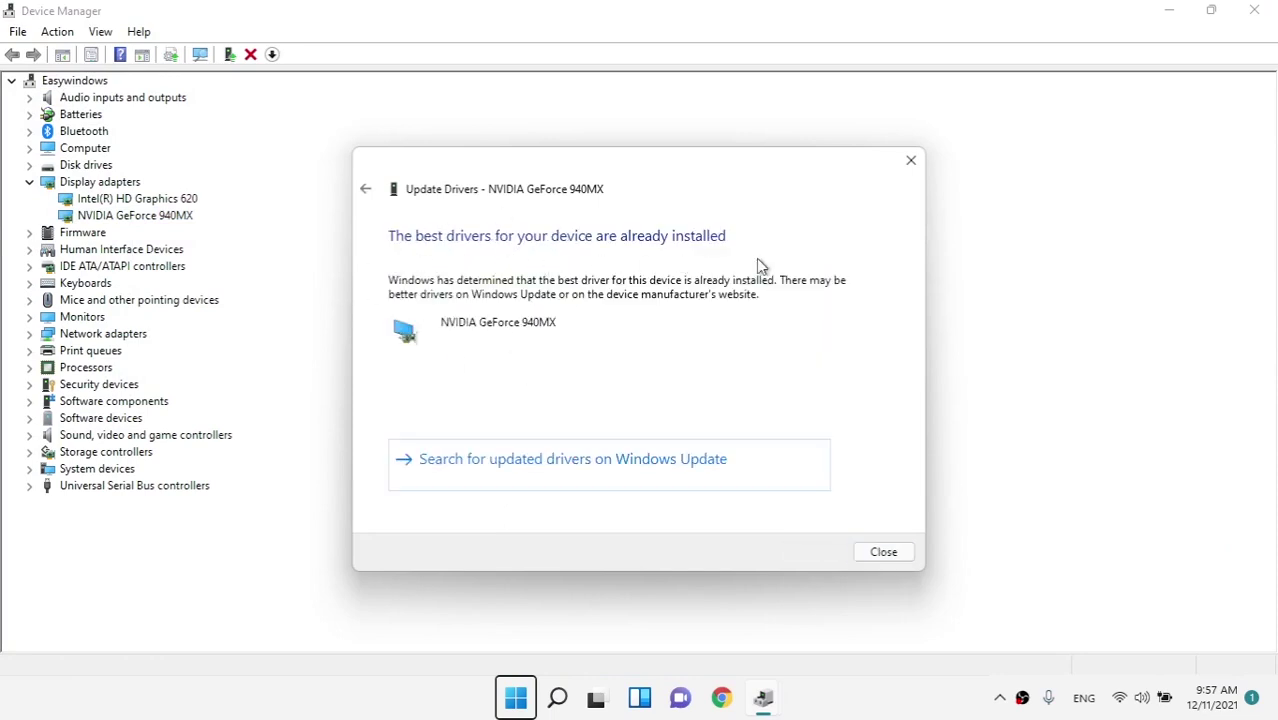
{"action": "left_click", "coordinate": [875, 553]}
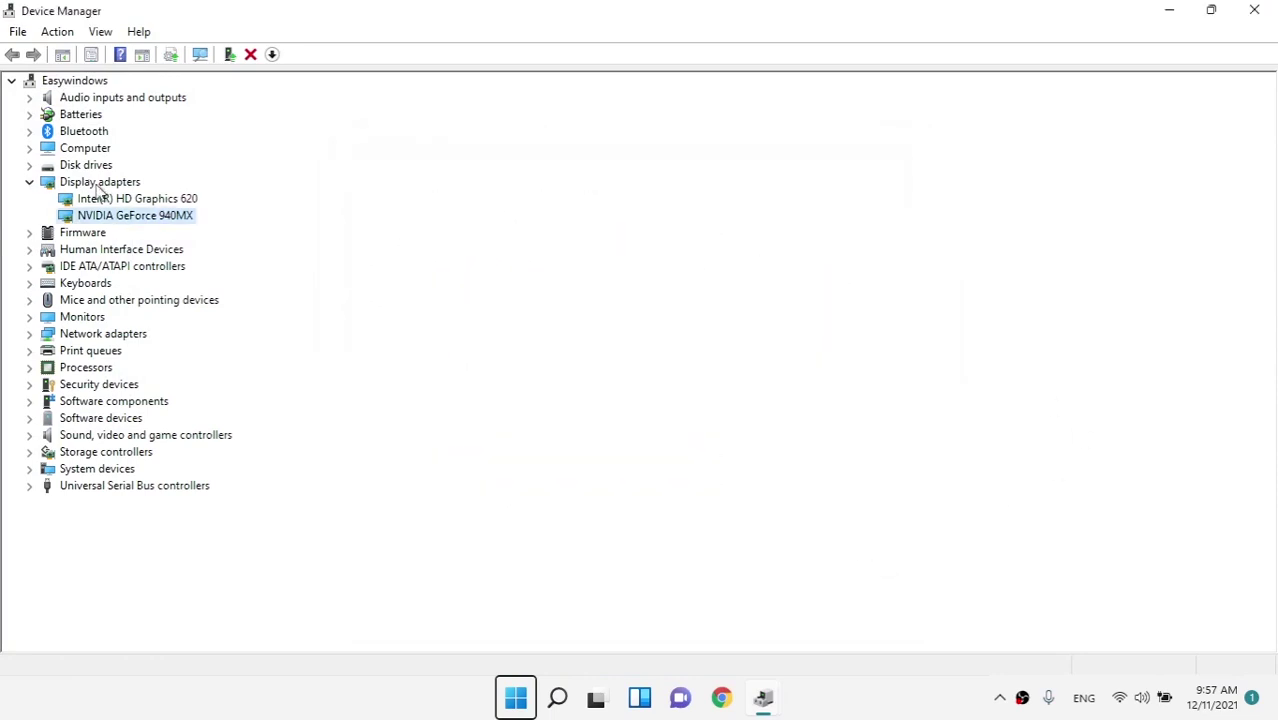
Search automatically for an Intel(R) HD Graphics 620 driver and continue the search on Windows Update.
{"action": "right_click", "coordinate": [134, 199]}
{"action": "left_click", "coordinate": [200, 218]}
{"action": "left_click", "coordinate": [465, 300]}
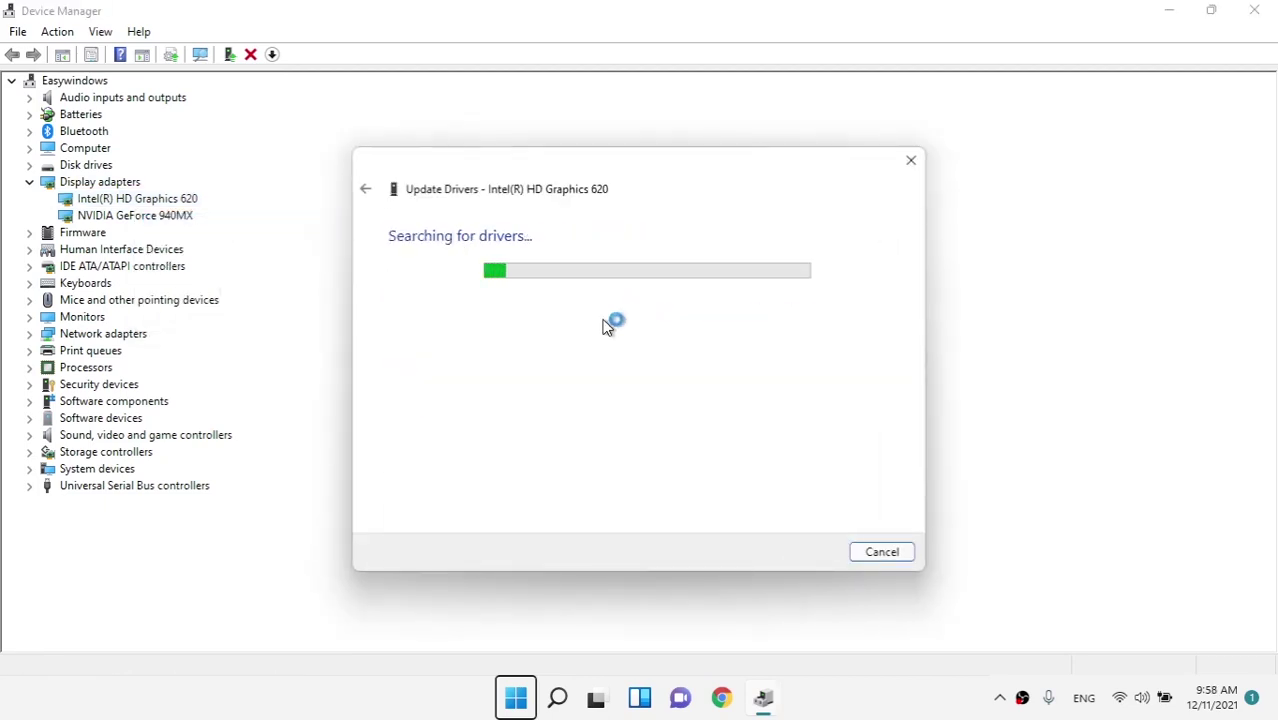
{"action": "left_click", "coordinate": [638, 466]}
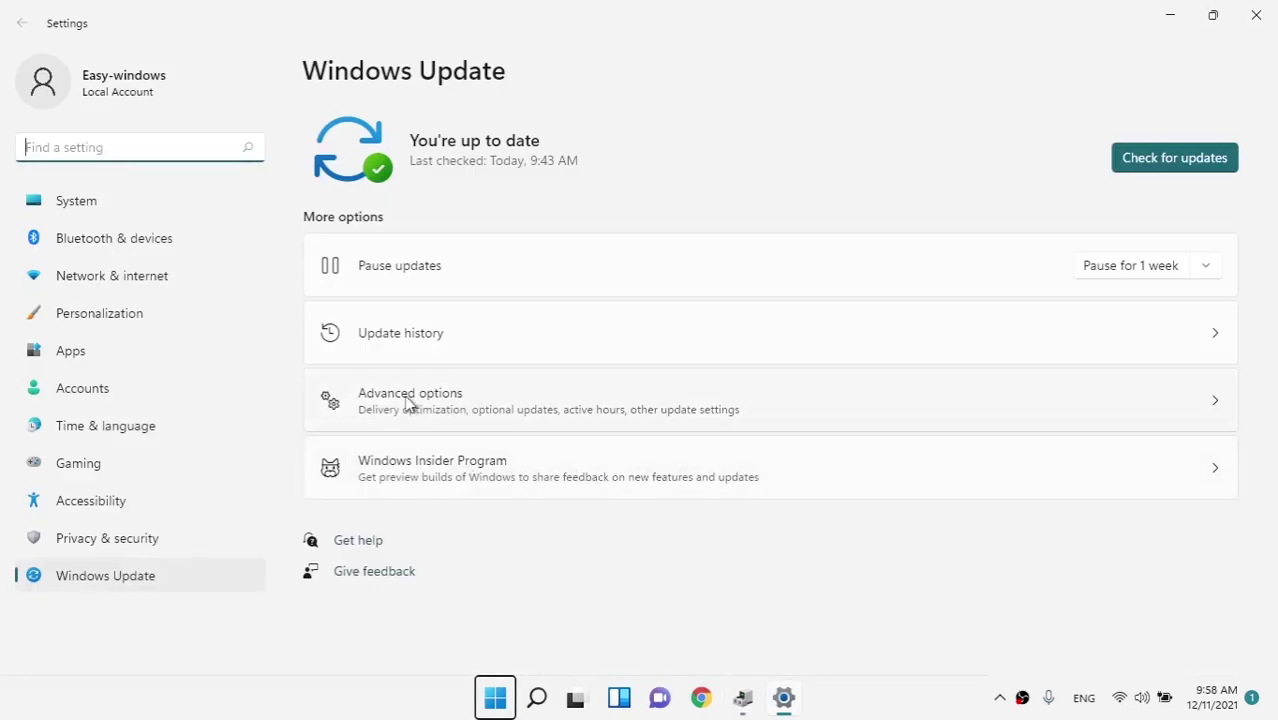
Check the optional updates in the Windows Update advanced options, then close Settings and Device Manager.
{"action": "left_click", "coordinate": [412, 398]}
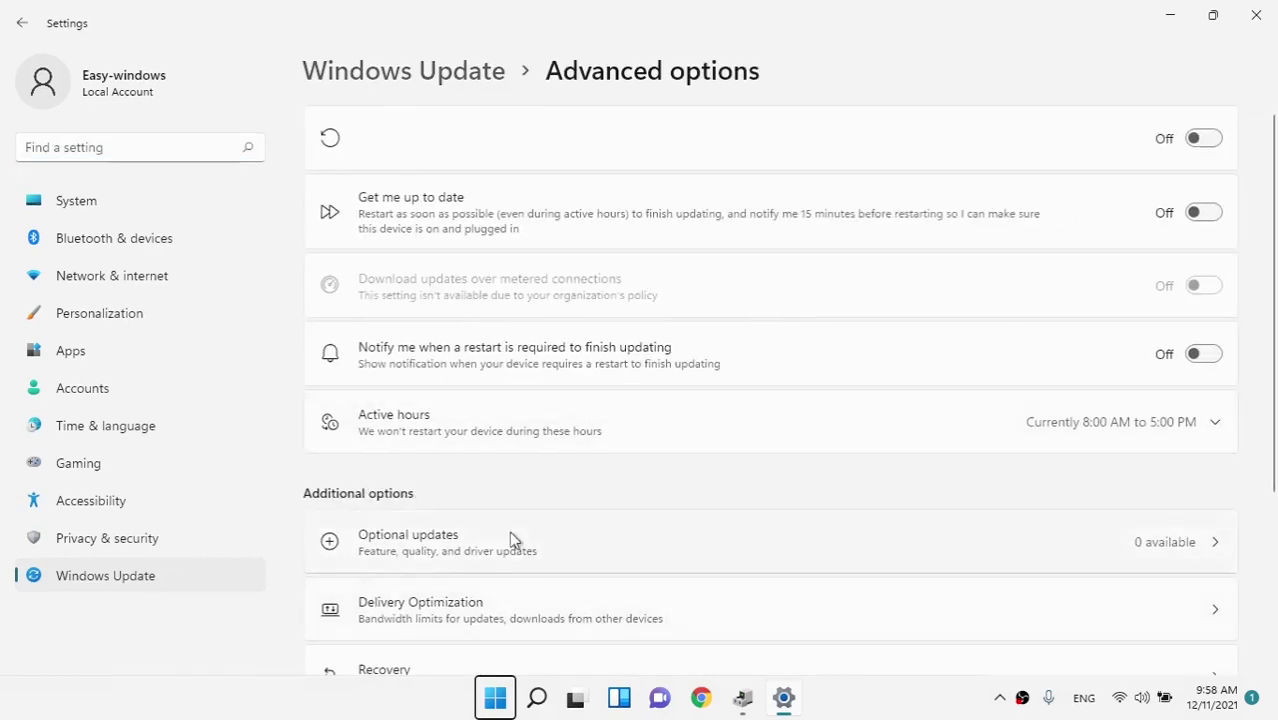
{"action": "left_click", "coordinate": [395, 545]}
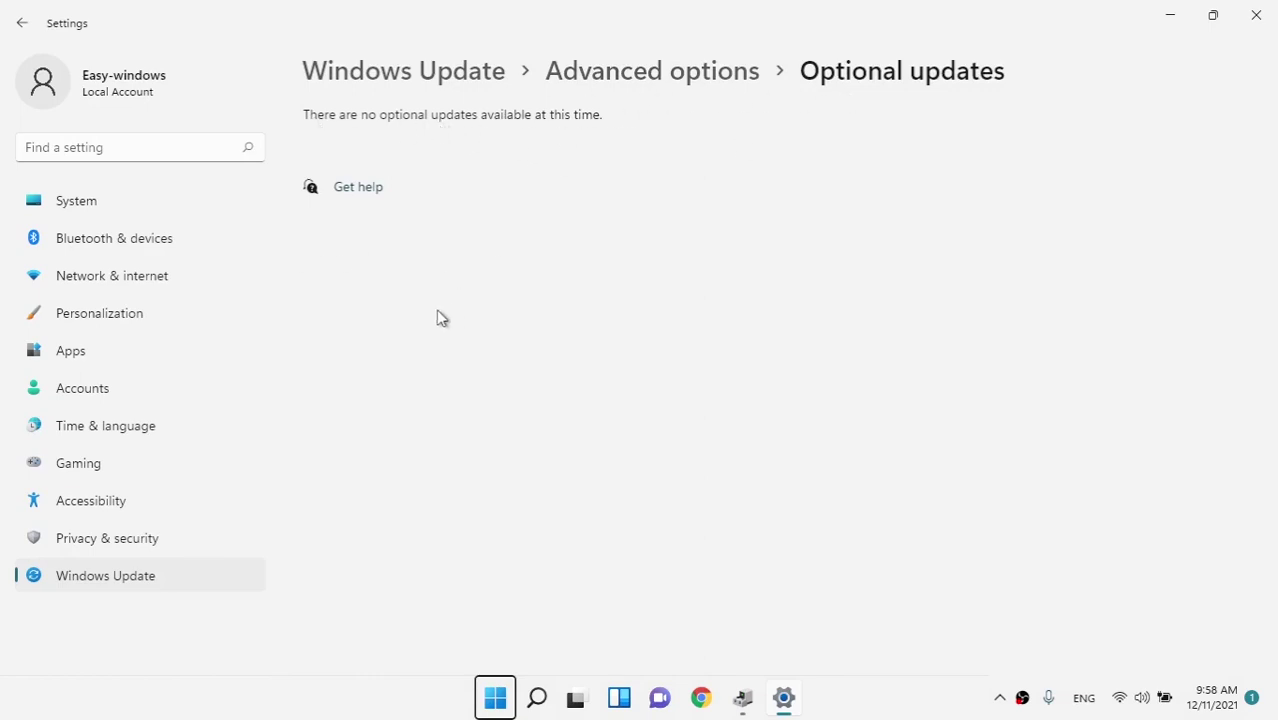
{"action": "left_click", "coordinate": [425, 74]}
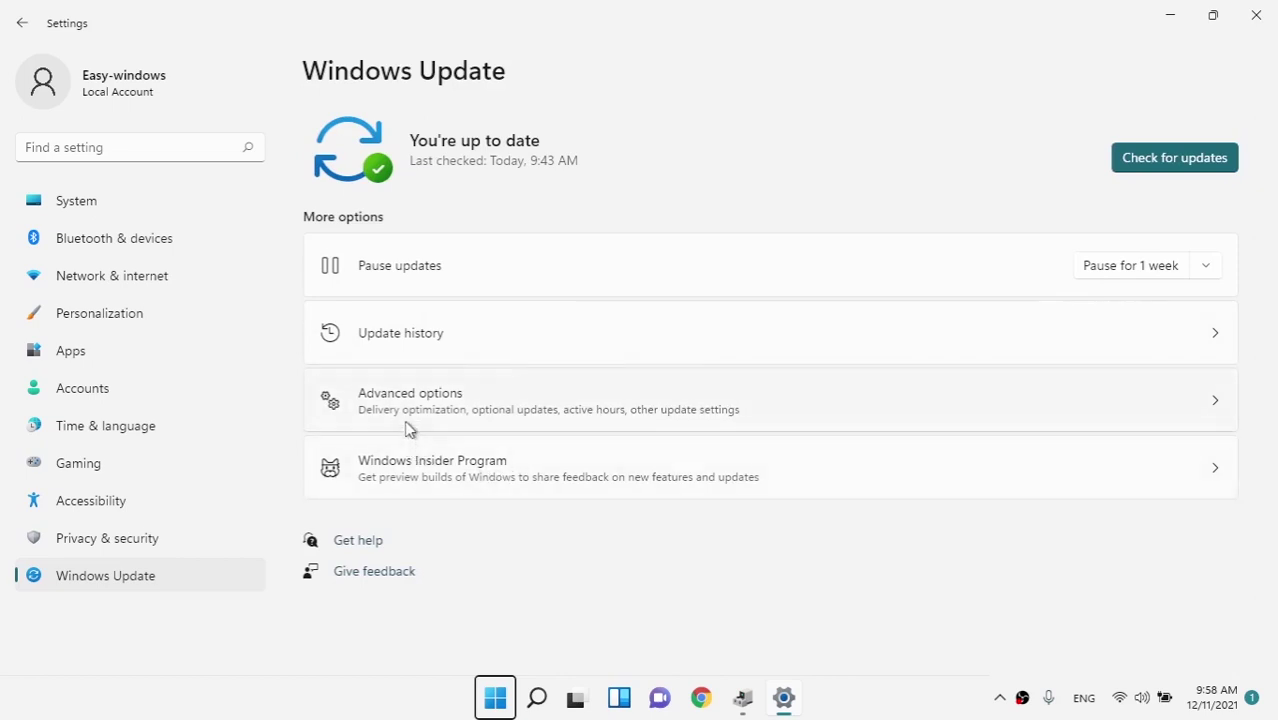
{"action": "left_click", "coordinate": [1268, 12]}
{"action": "left_click", "coordinate": [1255, 9]}
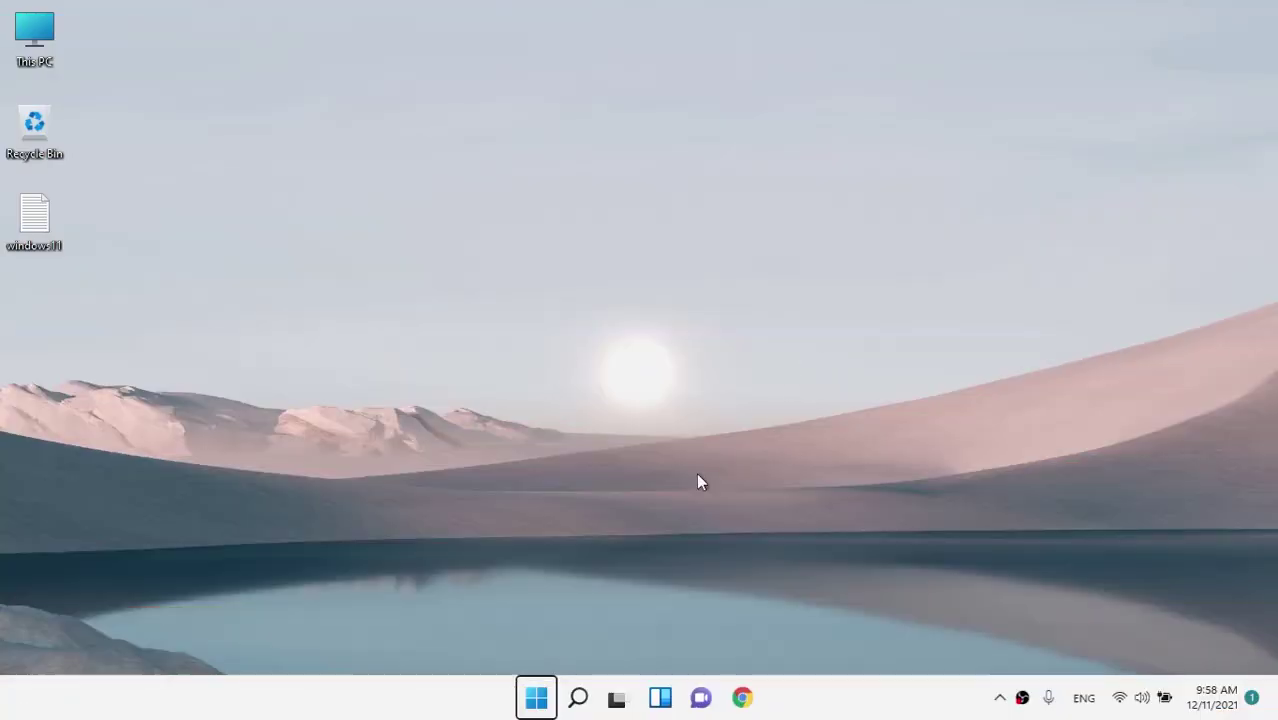
Open the Display page in Settings and apply a custom scaling size of 100.
{"action": "left_click", "coordinate": [520, 705]}
{"action": "left_click", "coordinate": [467, 207]}
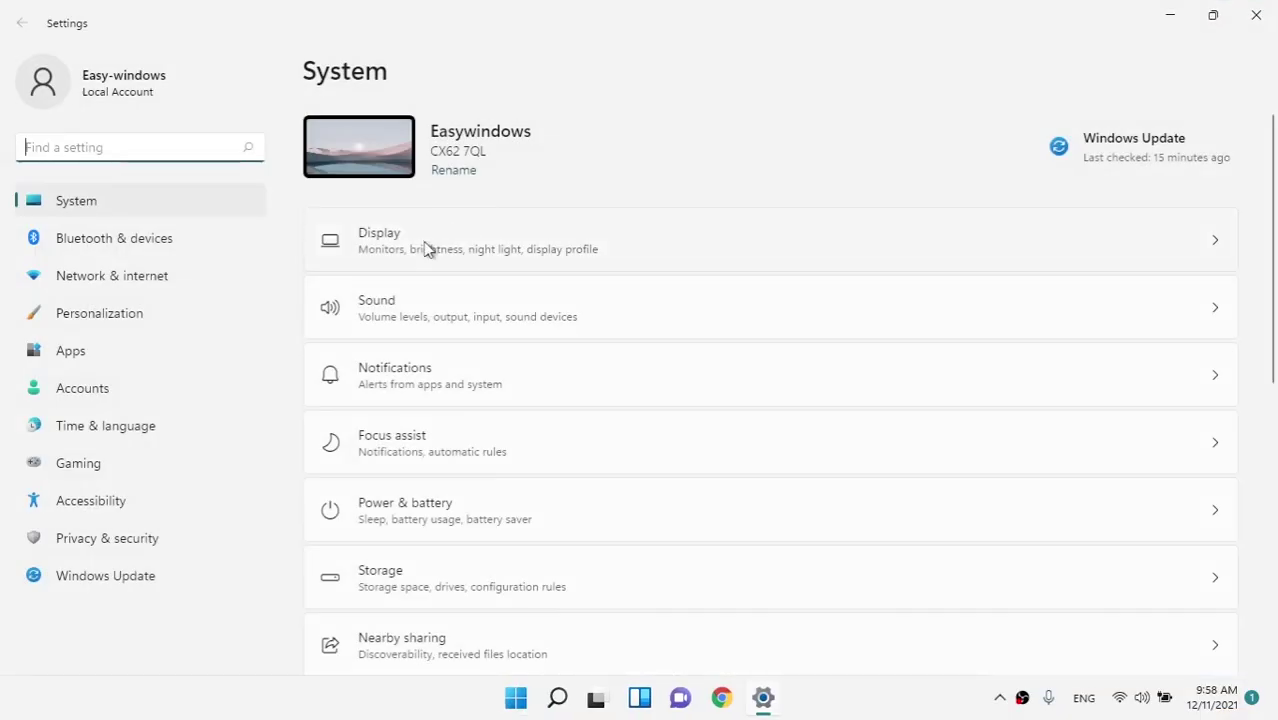
{"action": "left_click", "coordinate": [420, 252]}
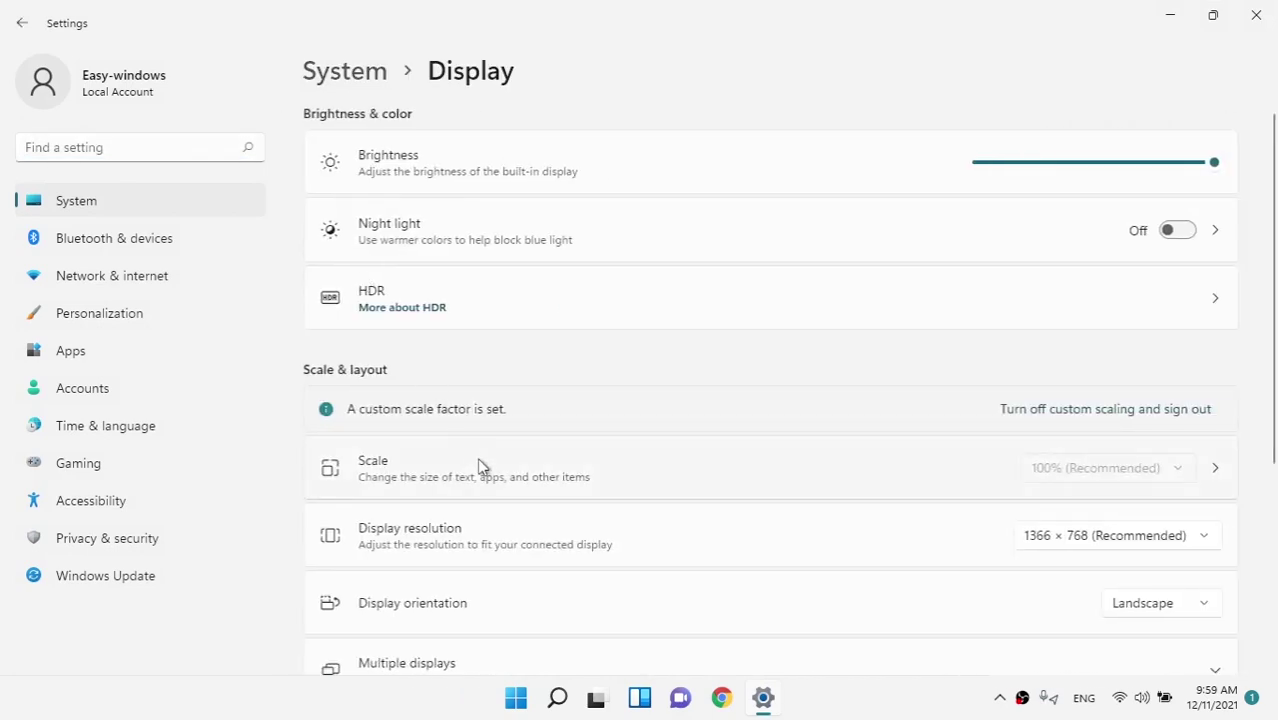
{"action": "left_click", "coordinate": [1197, 483]}
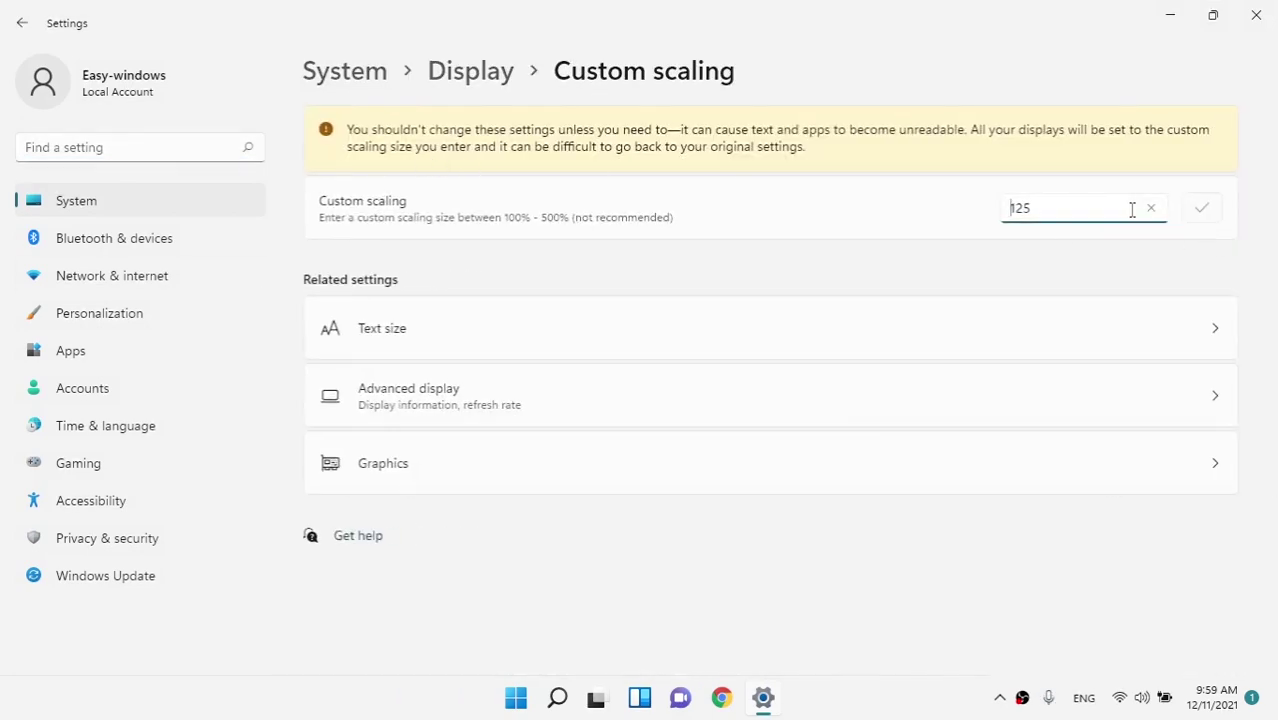
{"action": "key", "text": "ctrl+a"}
{"action": "type", "text": "100"}
{"action": "left_click", "coordinate": [1184, 217]}
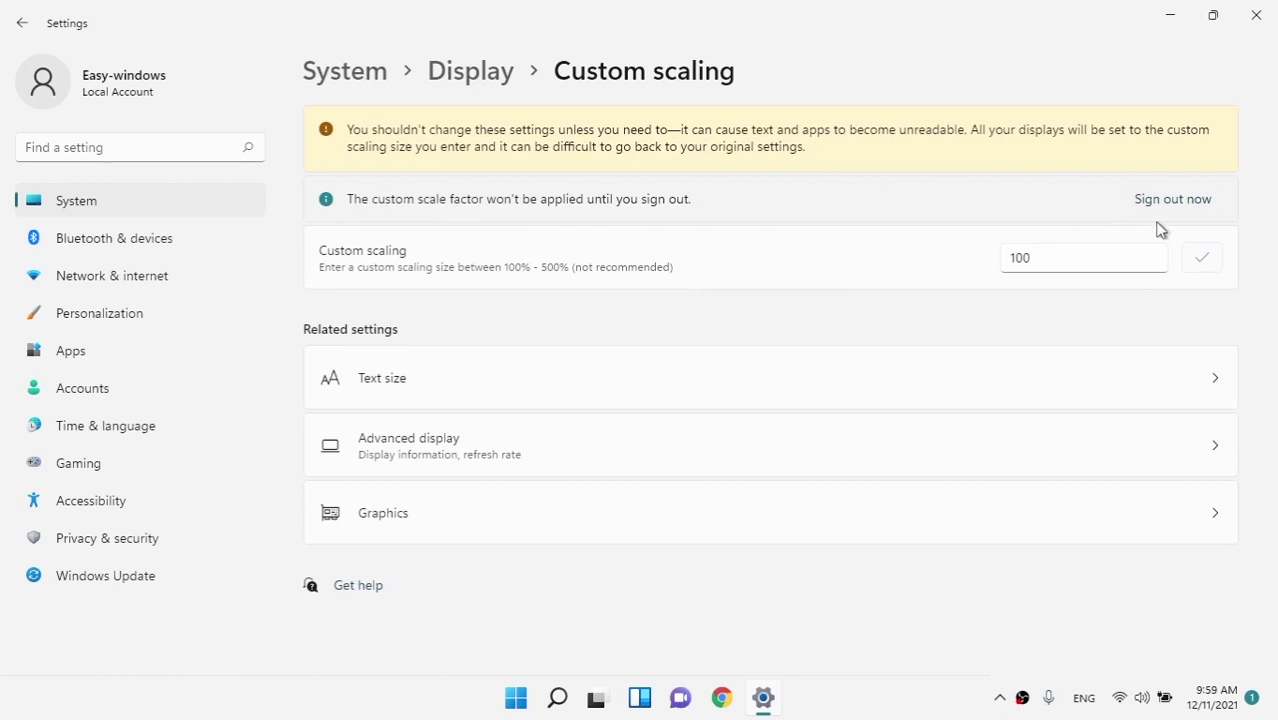
View the Text size page, then return to the Display settings and select the recommended 1366 × 768 resolution.
{"action": "left_click", "coordinate": [655, 361]}
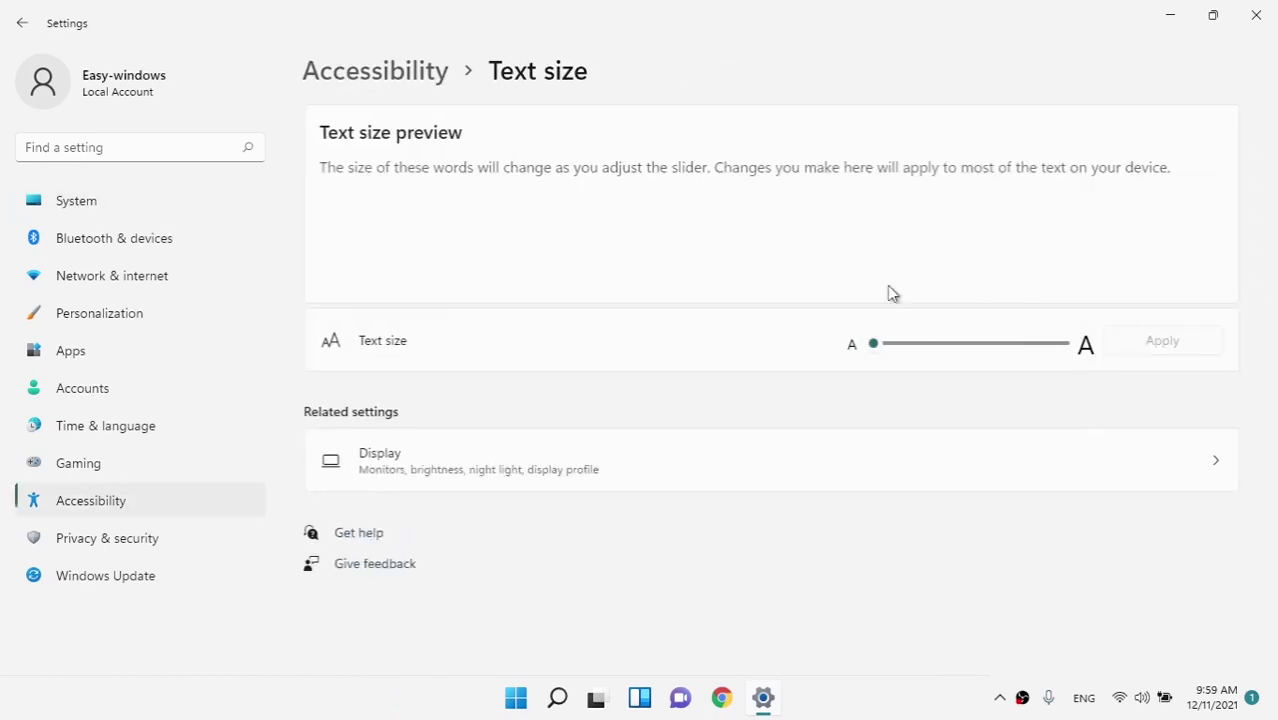
{"action": "left_click", "coordinate": [122, 209]}
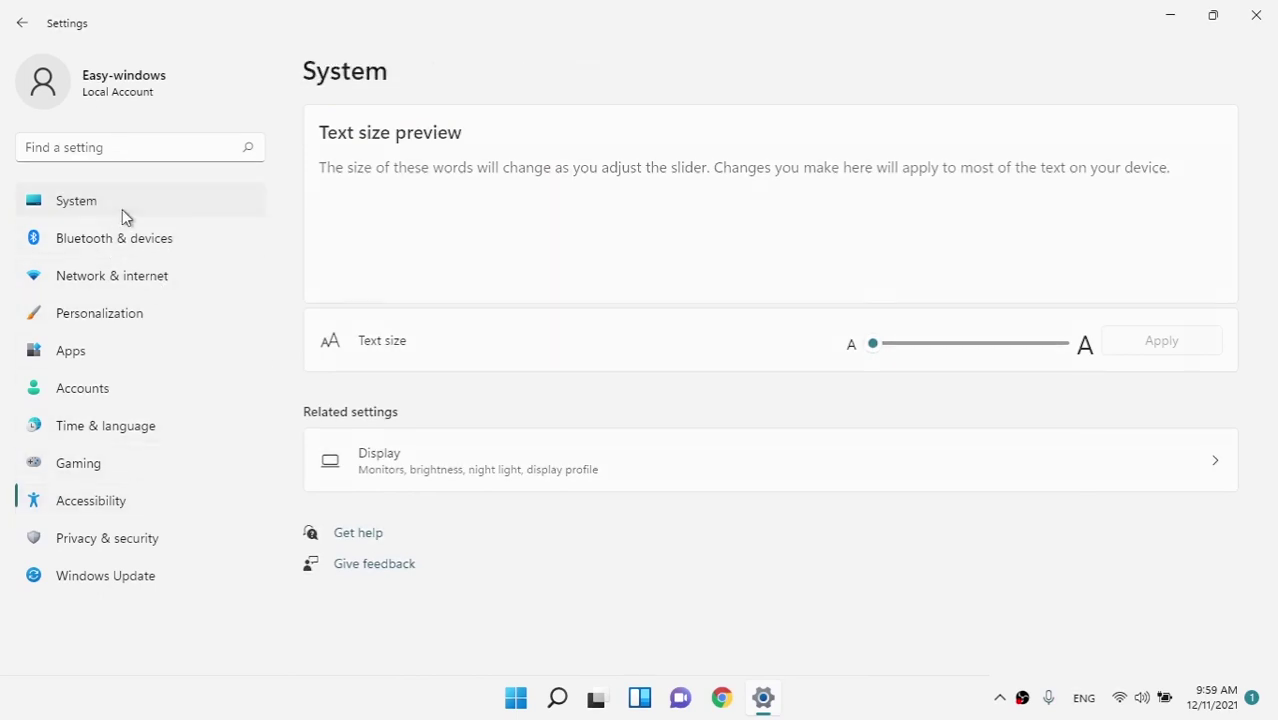
{"action": "left_click", "coordinate": [470, 266]}
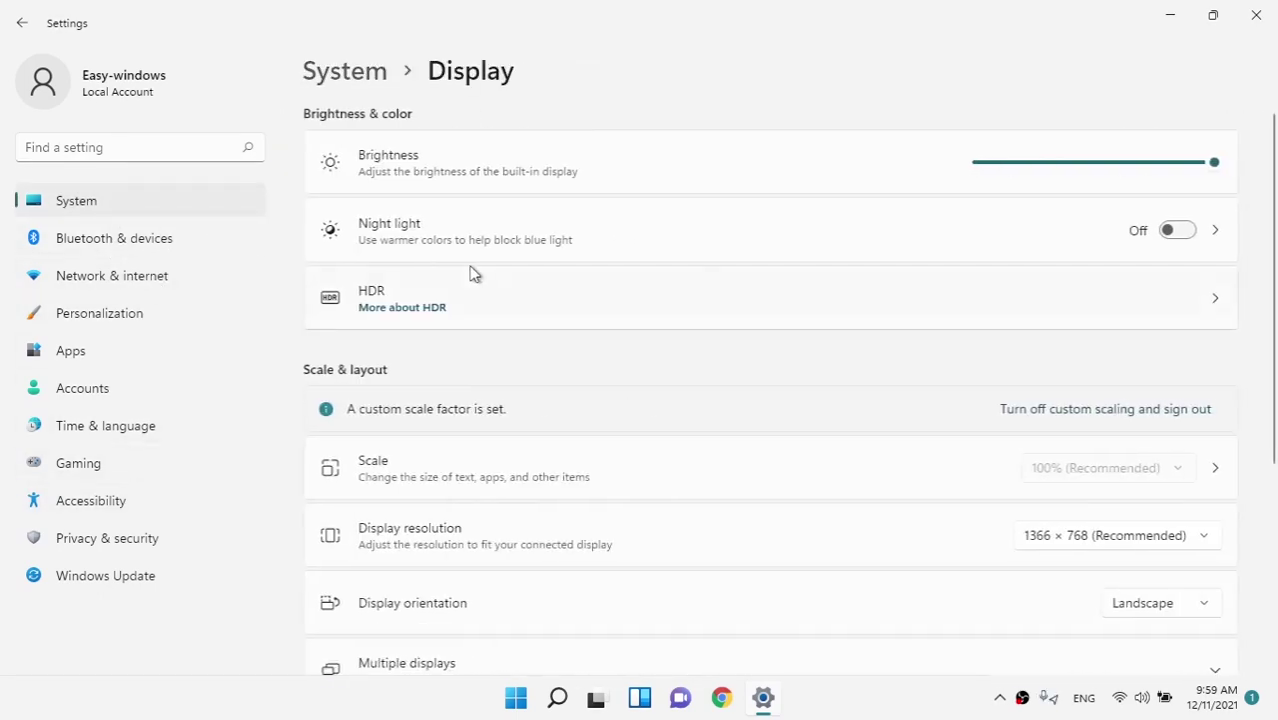
{"action": "scroll", "coordinate": [710, 414], "scroll_direction": "down", "scroll_amount": 3}
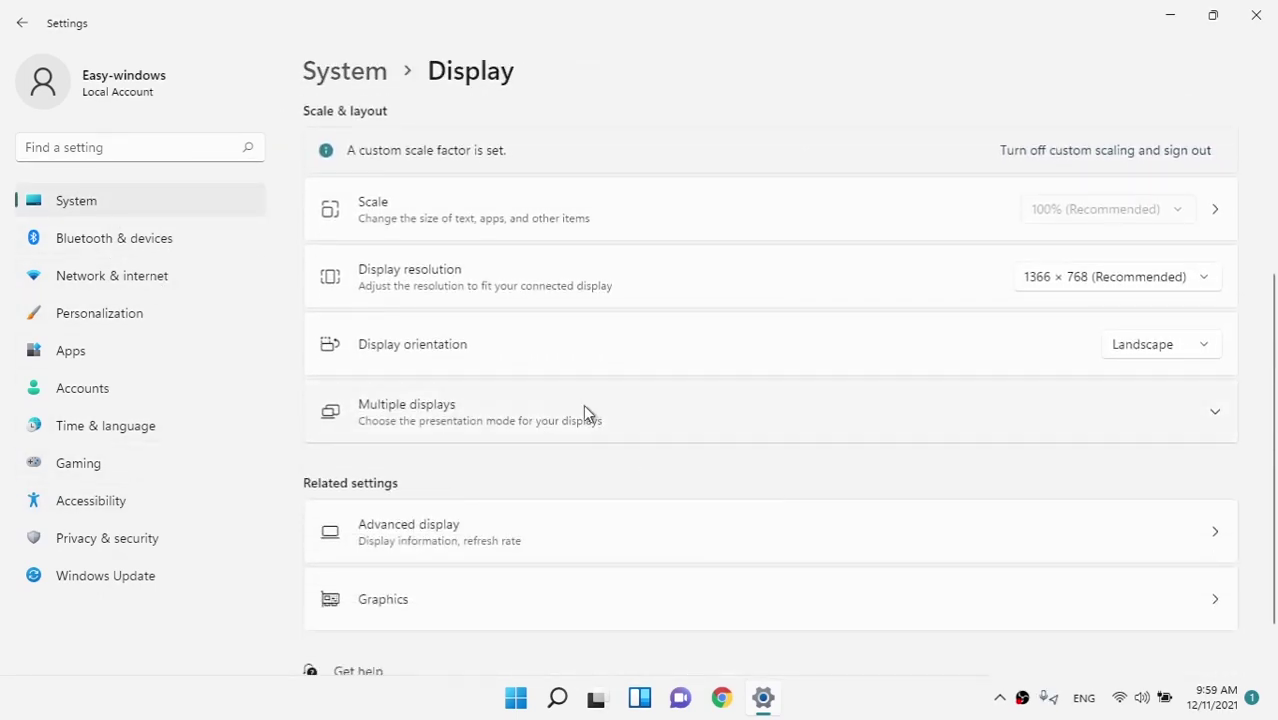
{"action": "left_click", "coordinate": [1203, 280]}
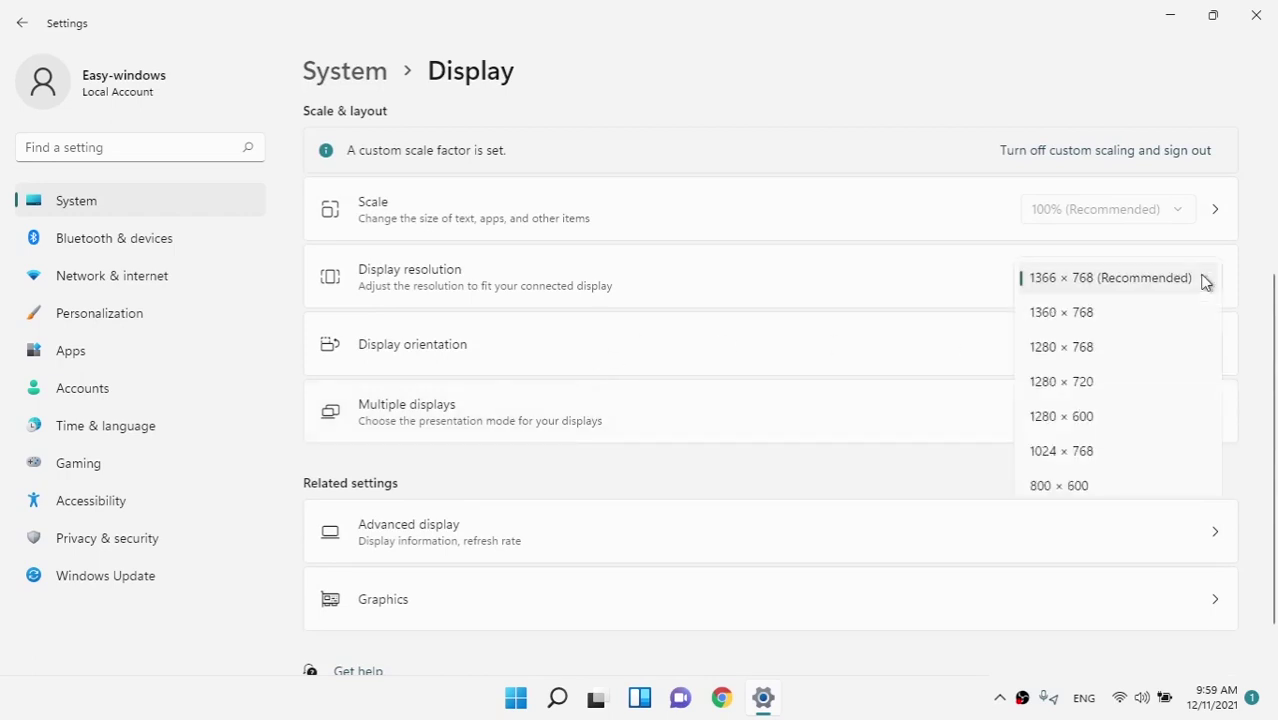
{"action": "left_click", "coordinate": [1095, 279]}
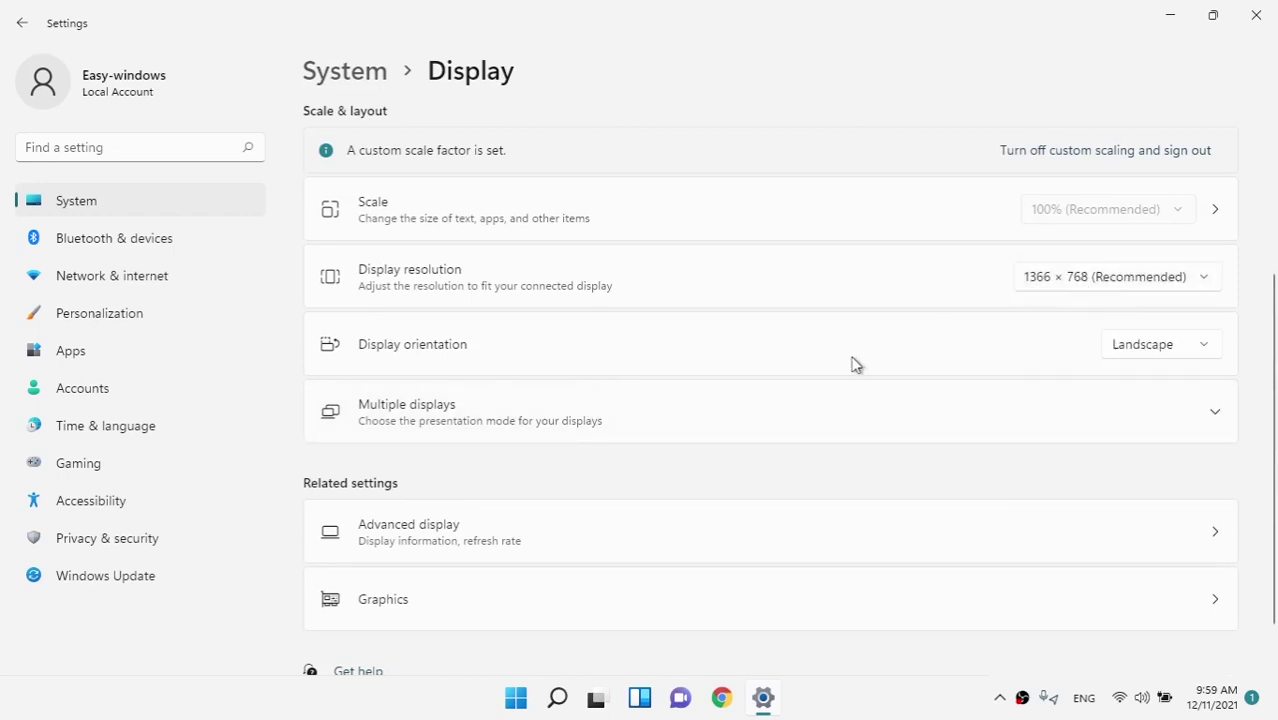
Try a 48 Hz refresh rate in the advanced display settings, revert it, and dismiss the OBS Studio notification.
{"action": "scroll", "coordinate": [573, 468], "scroll_direction": "down", "scroll_amount": 1}
{"action": "left_click", "coordinate": [465, 485]}
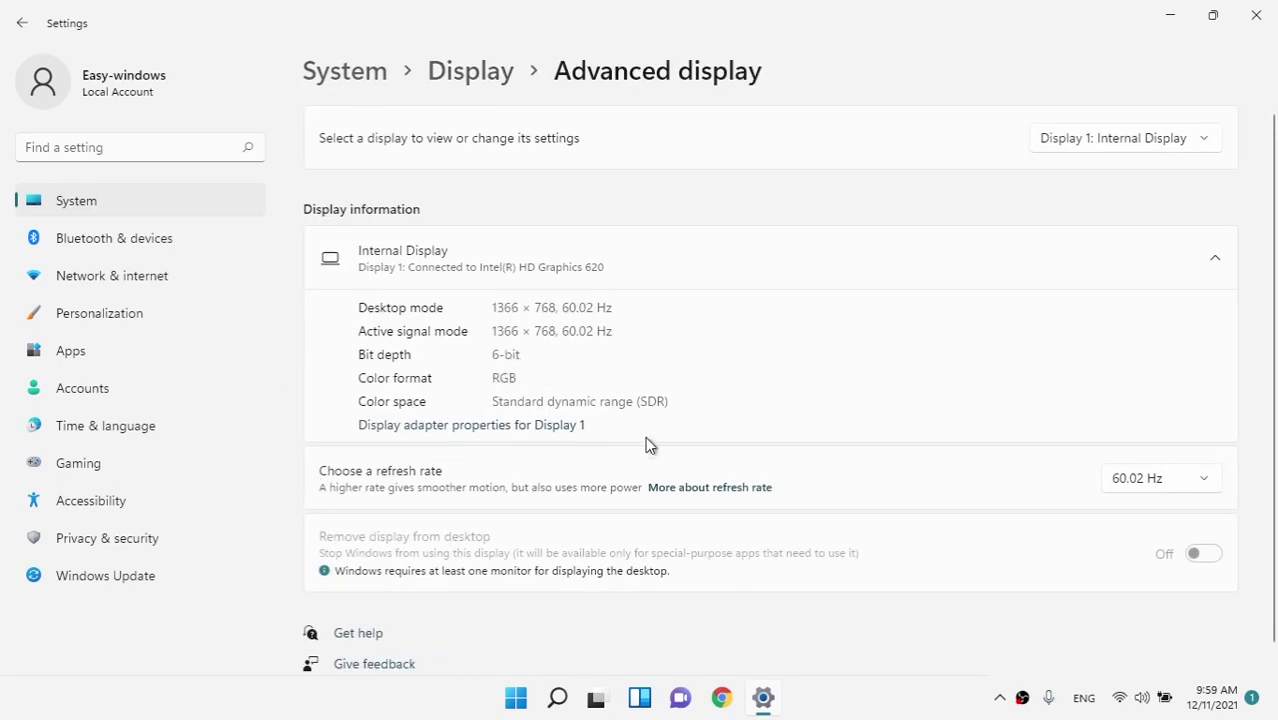
{"action": "left_click", "coordinate": [1118, 490]}
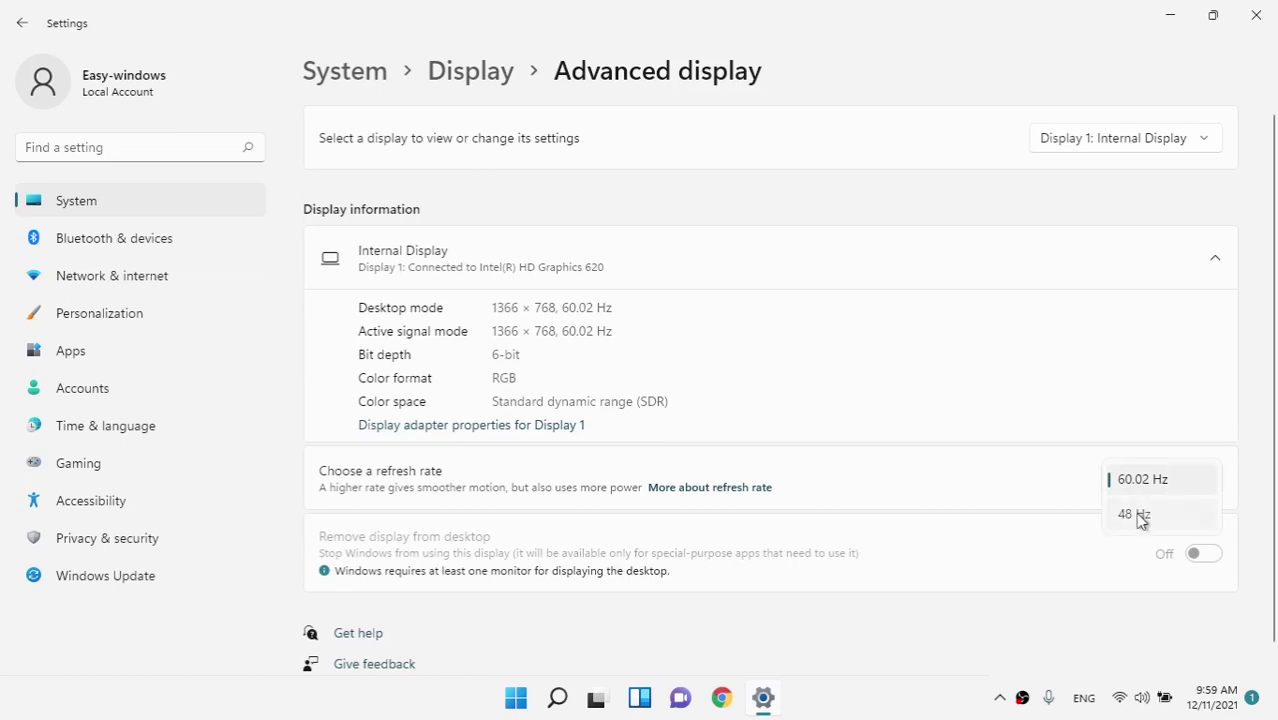
{"action": "left_click", "coordinate": [1134, 513]}
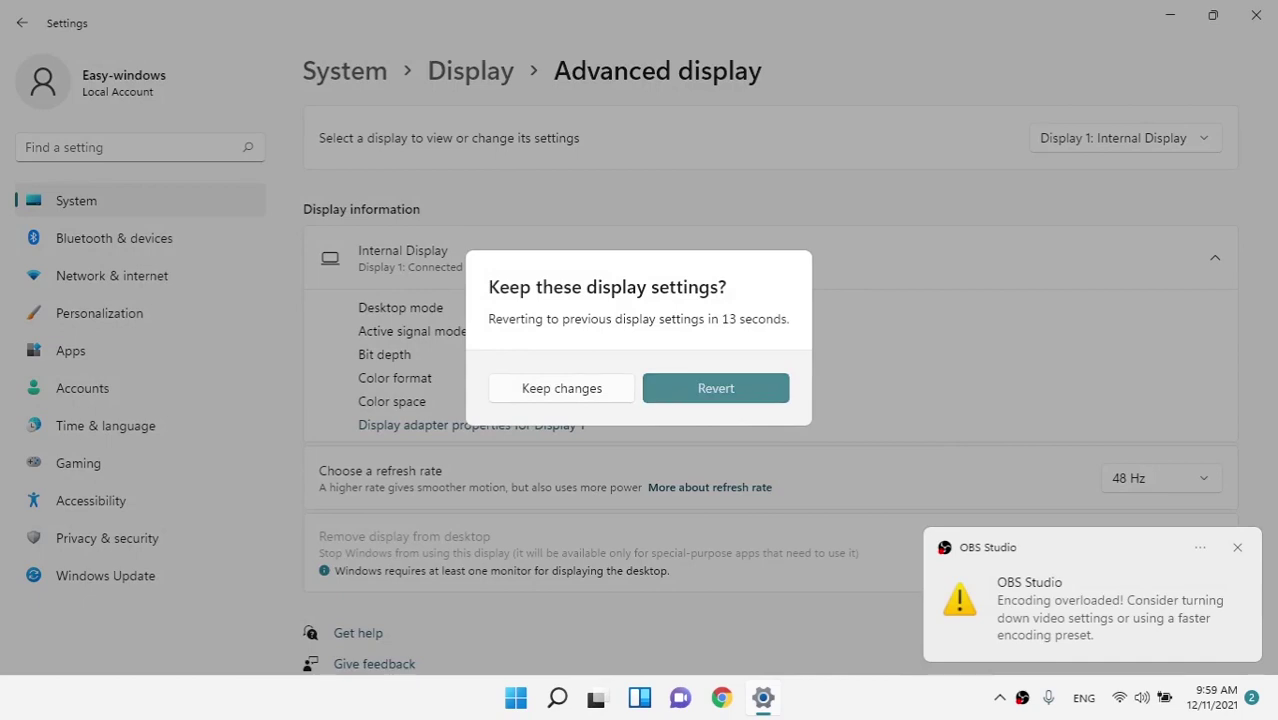
{"action": "left_click", "coordinate": [715, 388]}
{"action": "left_click", "coordinate": [1238, 548]}
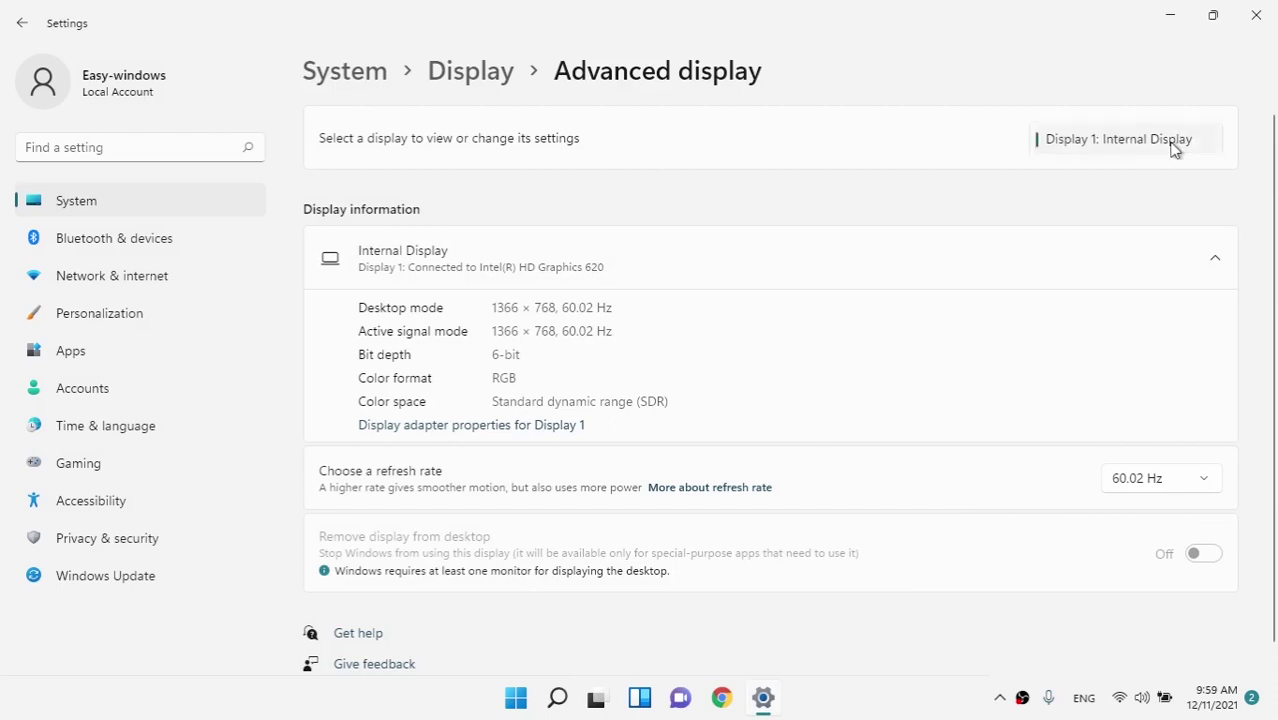
Open the adapter properties for Display 1 and review the monitor refresh rate and color management sections.
{"action": "left_click", "coordinate": [490, 426]}
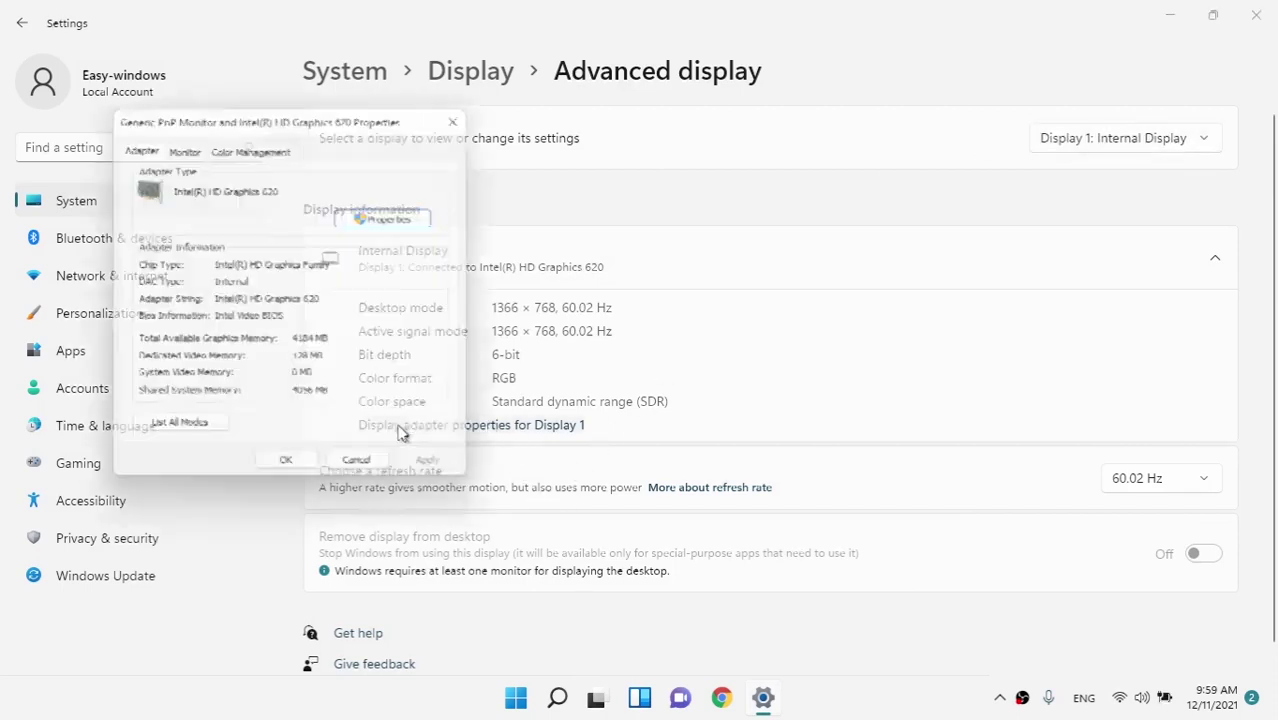
{"action": "left_click", "coordinate": [172, 143]}
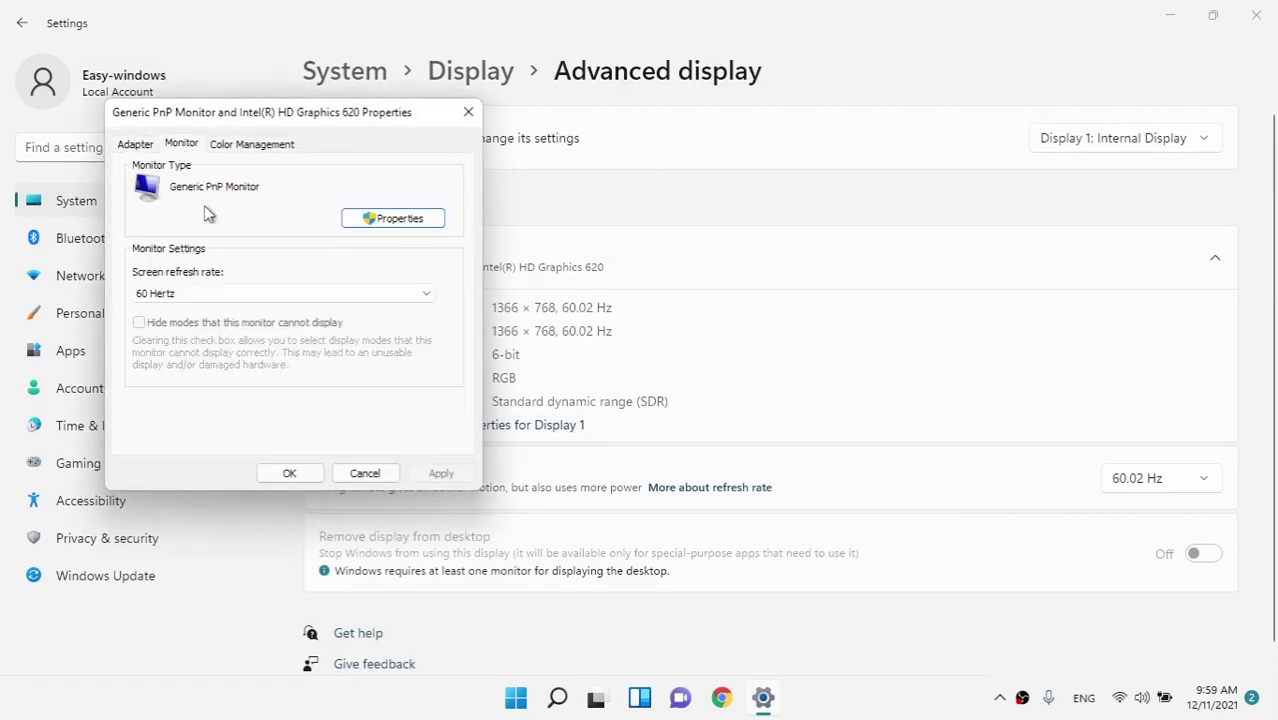
{"action": "left_click", "coordinate": [211, 291]}
{"action": "left_click", "coordinate": [211, 308]}
{"action": "left_click", "coordinate": [228, 146]}
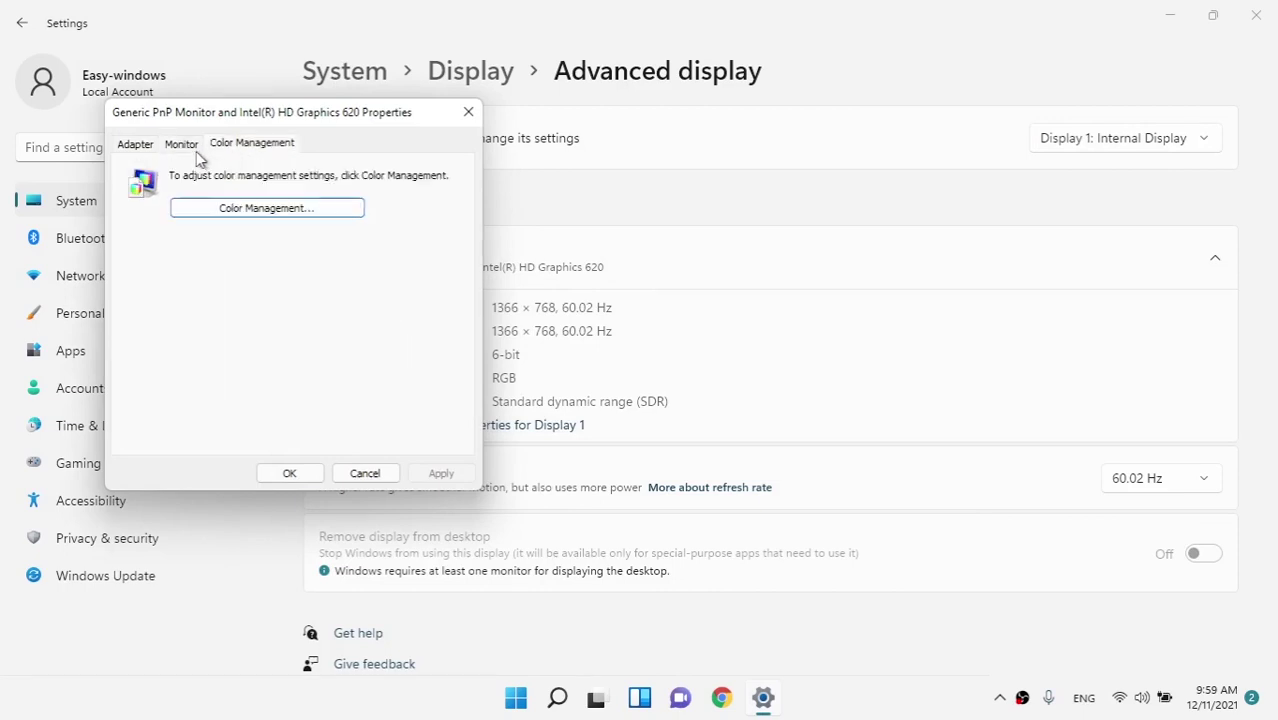
{"action": "left_click", "coordinate": [185, 145]}
{"action": "left_click", "coordinate": [236, 146]}
Examine the device and advanced options in Color Management, identify the monitors, and close all the open windows.
{"action": "left_click", "coordinate": [300, 210]}
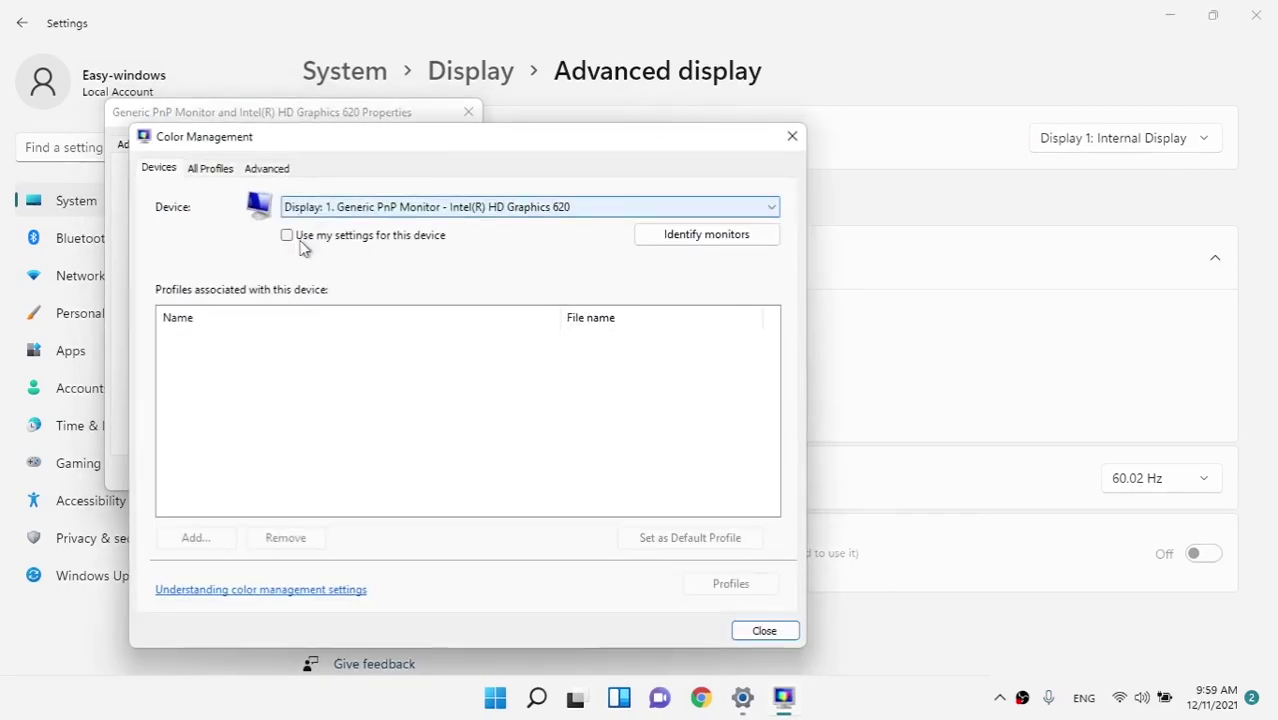
{"action": "left_click", "coordinate": [352, 216]}
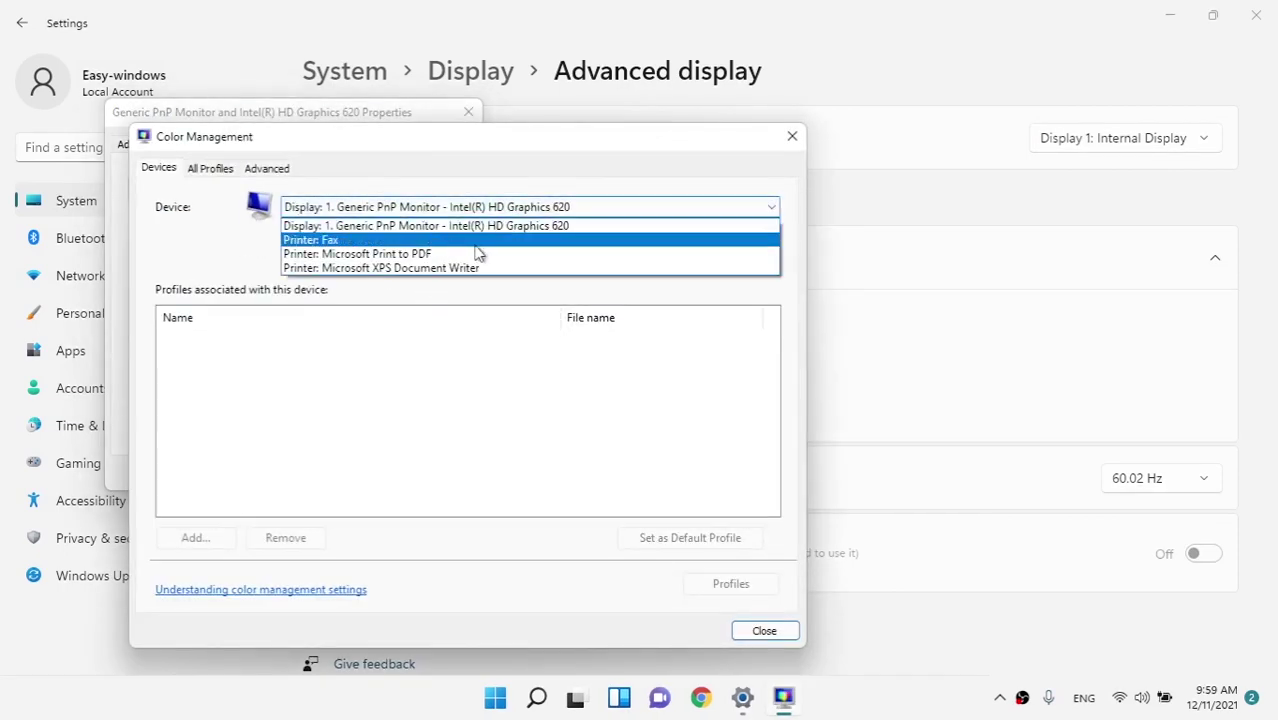
{"action": "left_click", "coordinate": [499, 212]}
{"action": "left_click", "coordinate": [266, 169]}
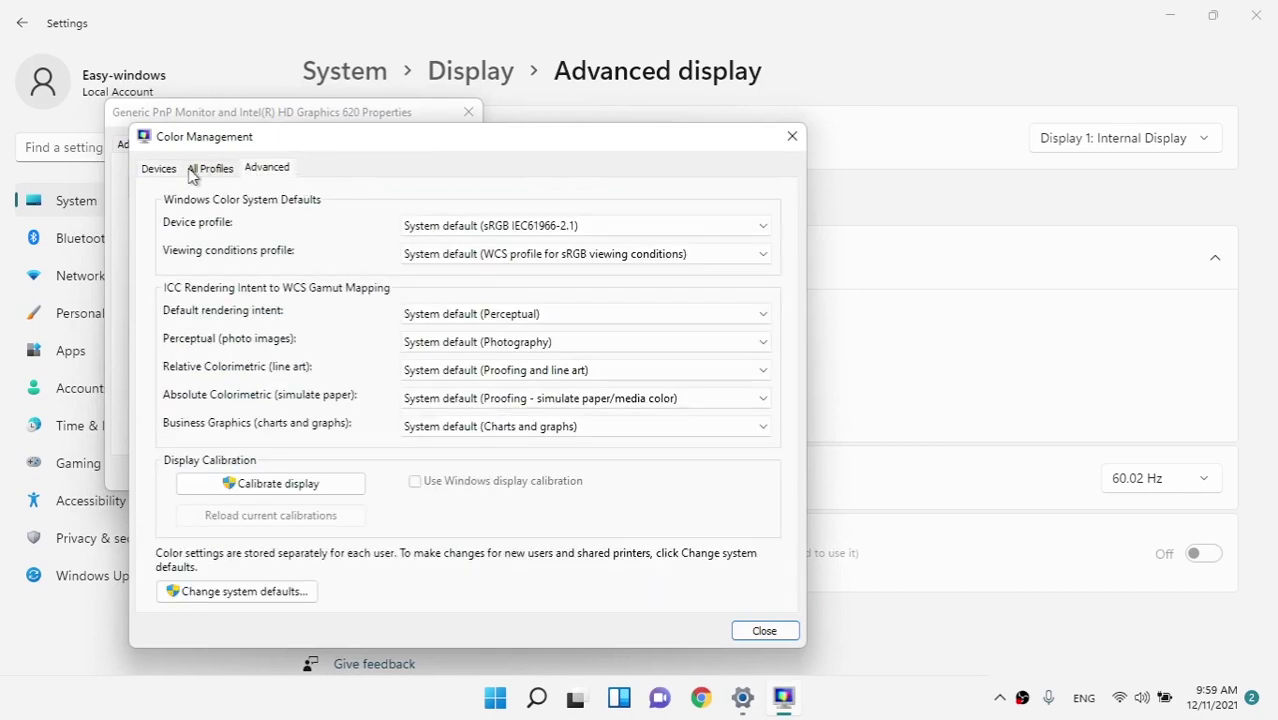
{"action": "left_click", "coordinate": [159, 168]}
{"action": "left_click", "coordinate": [256, 172]}
{"action": "left_click", "coordinate": [168, 168]}
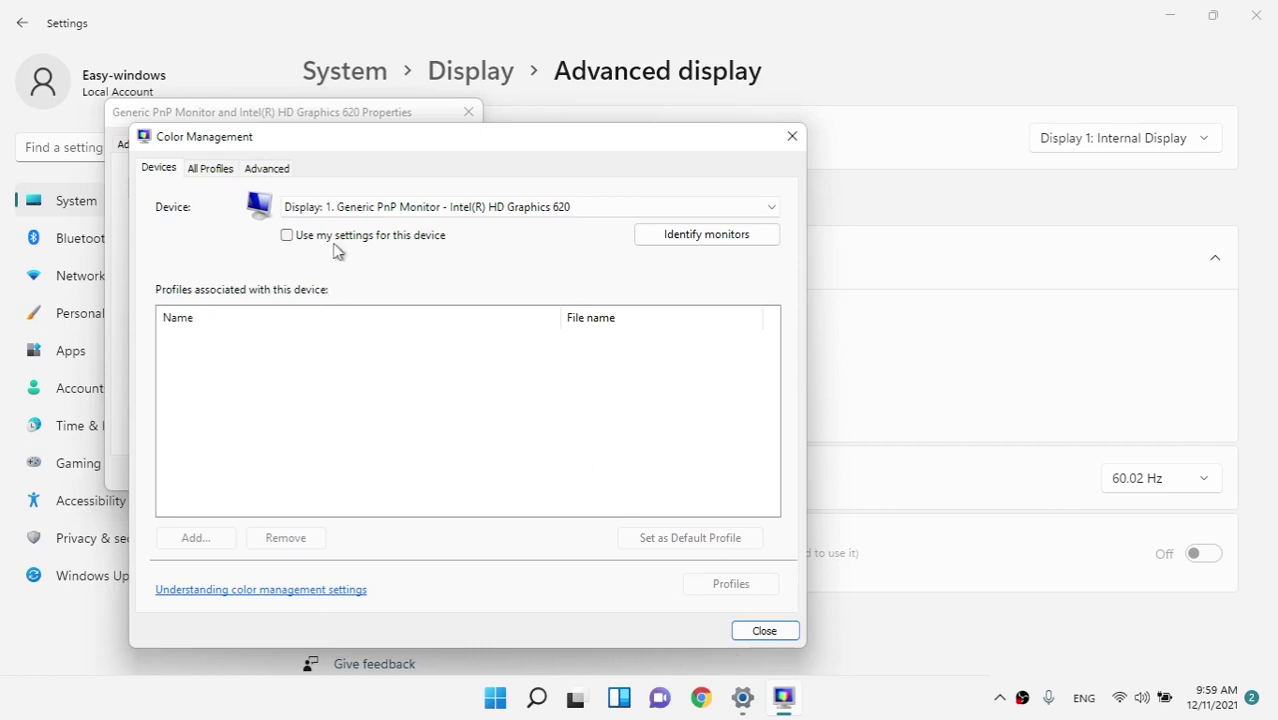
{"action": "left_click", "coordinate": [670, 245]}
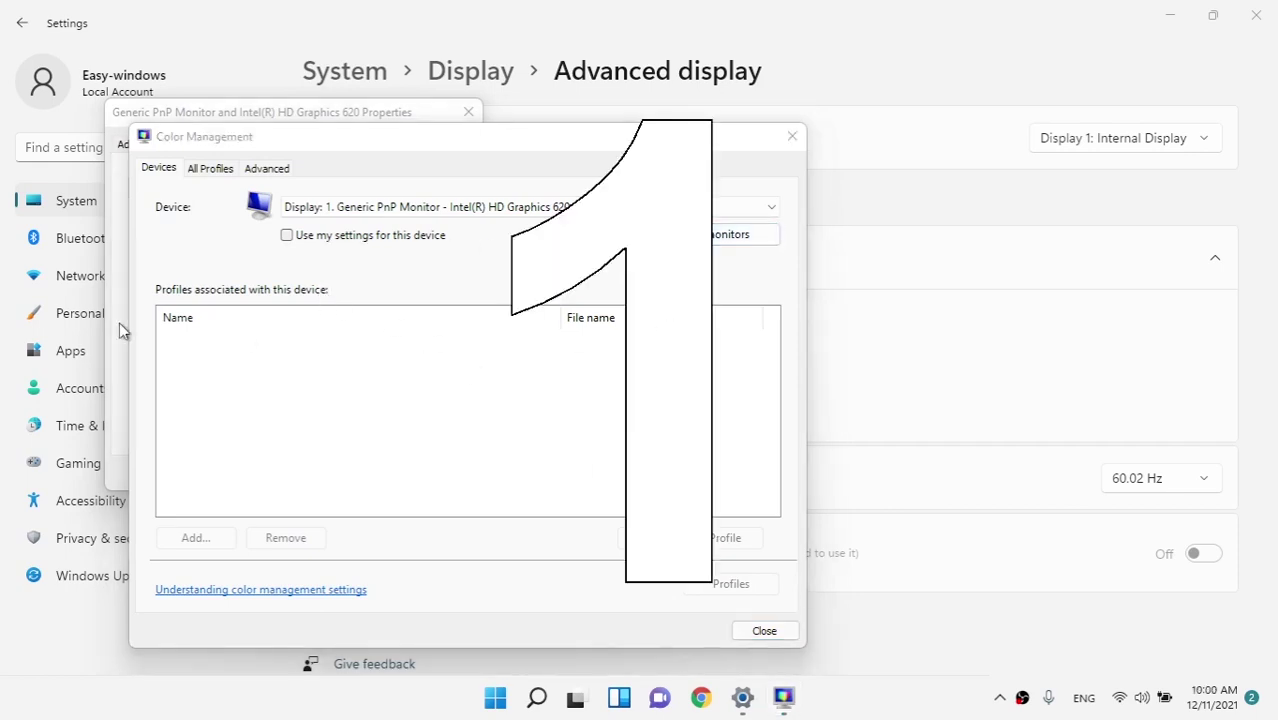
{"action": "left_click", "coordinate": [794, 142]}
{"action": "left_click", "coordinate": [467, 113]}
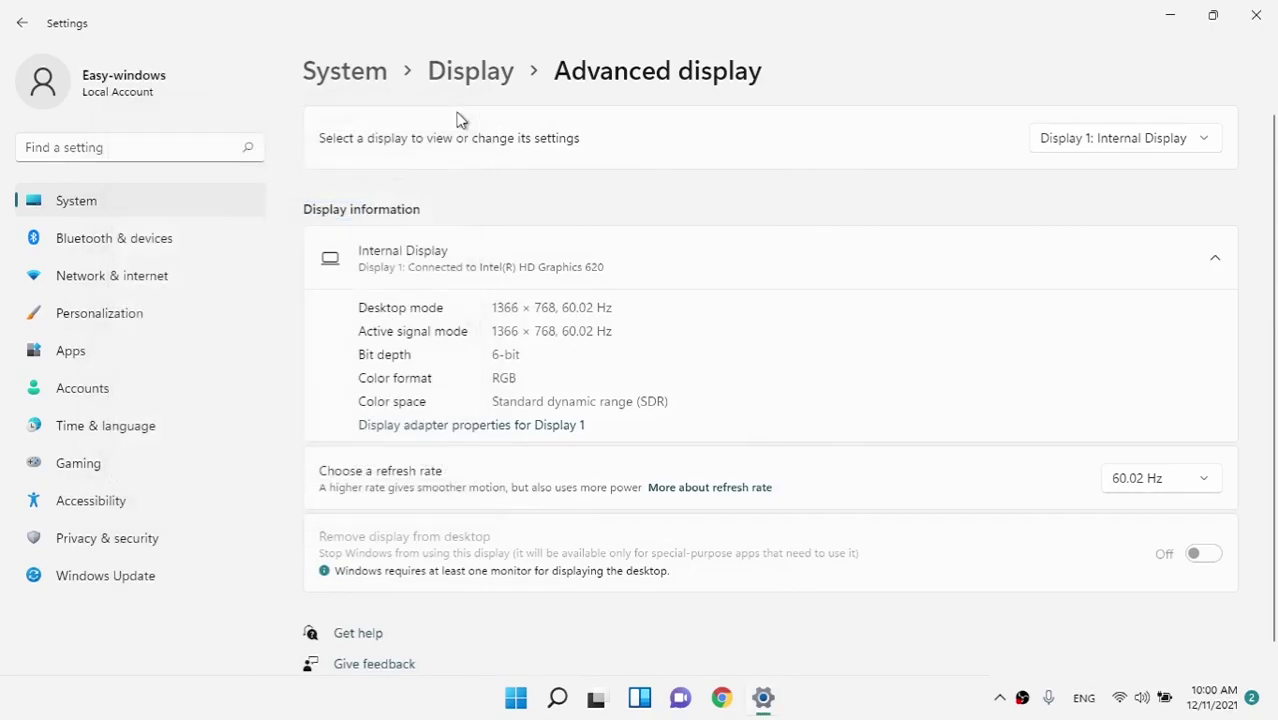
{"action": "left_click", "coordinate": [1266, 27]}
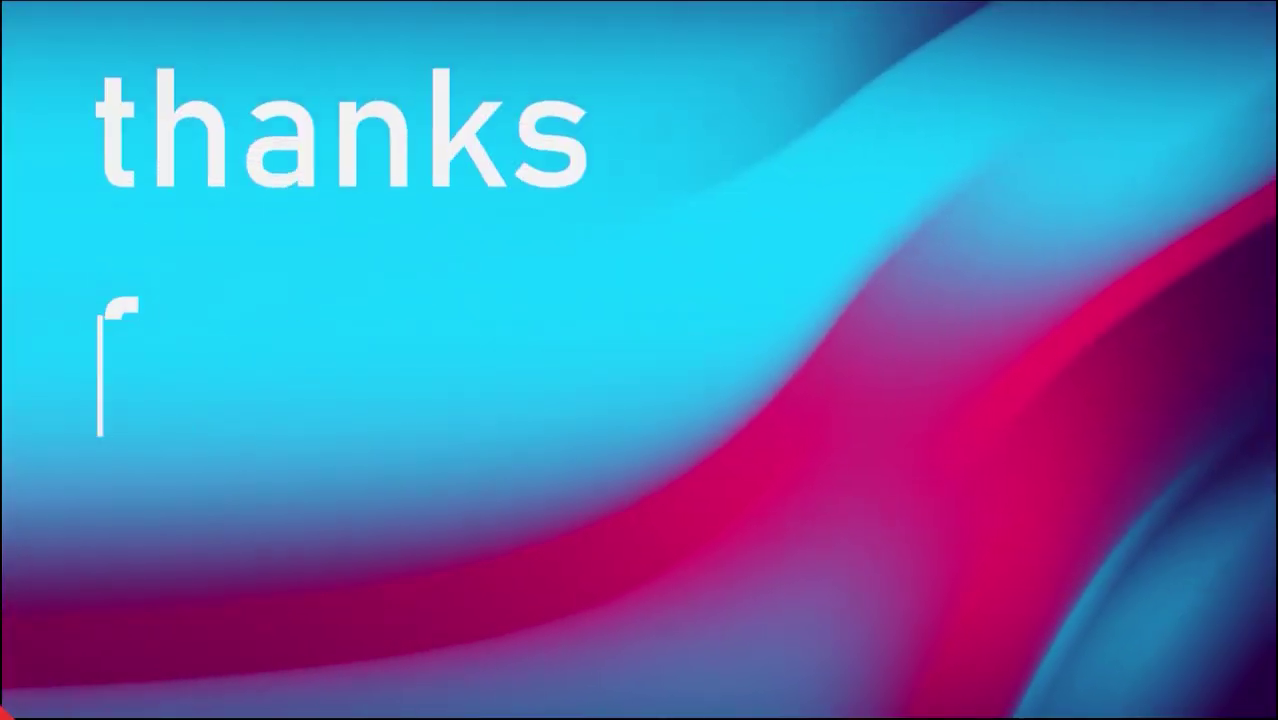